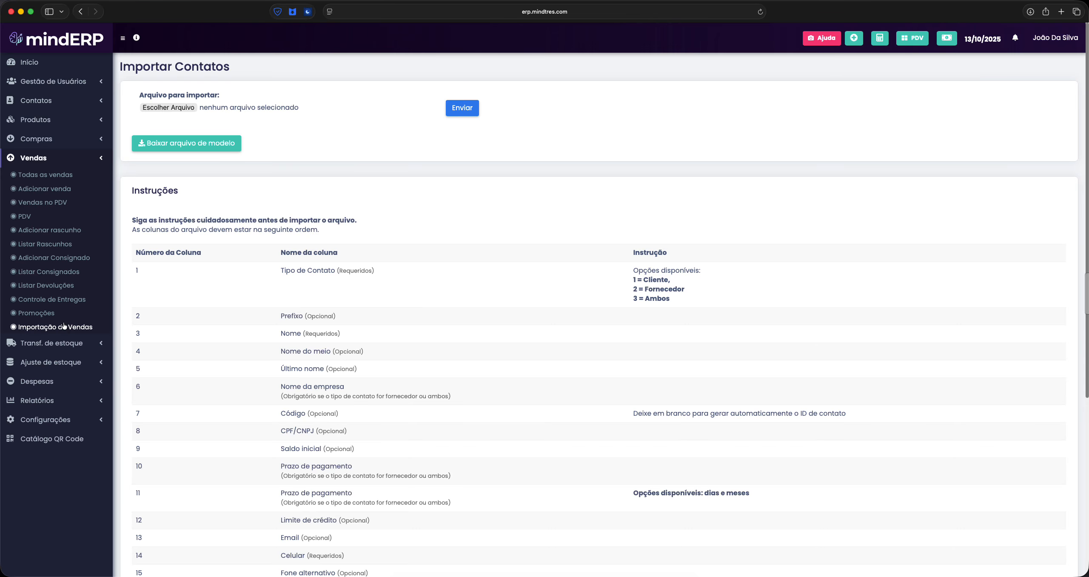
# Browse the purchases, products, stock transfer and stock adjustment menus in the sidebar
pyautogui.click(44, 139)
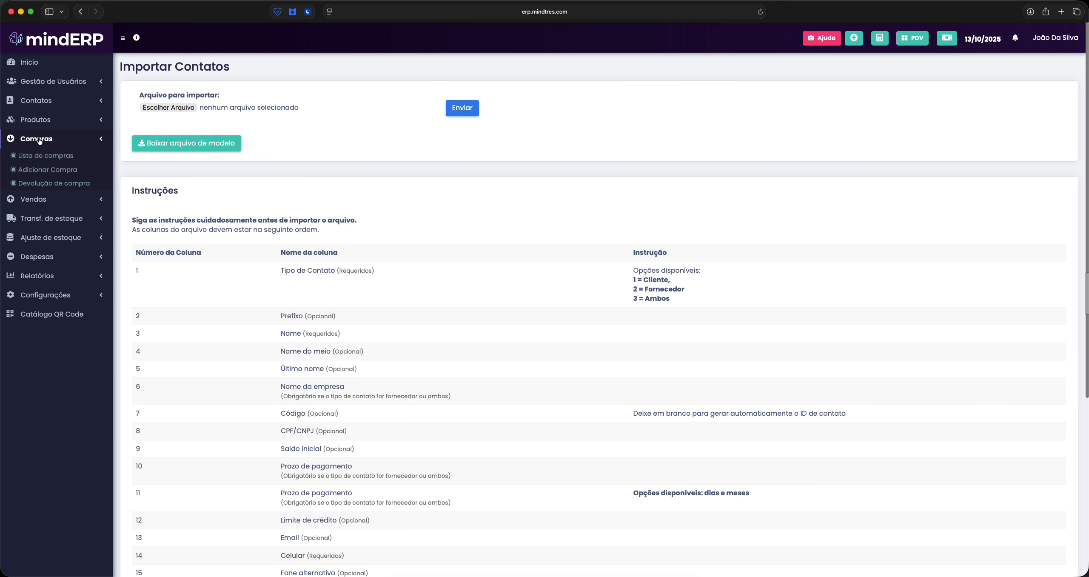
pyautogui.click(47, 141)
pyautogui.click(47, 123)
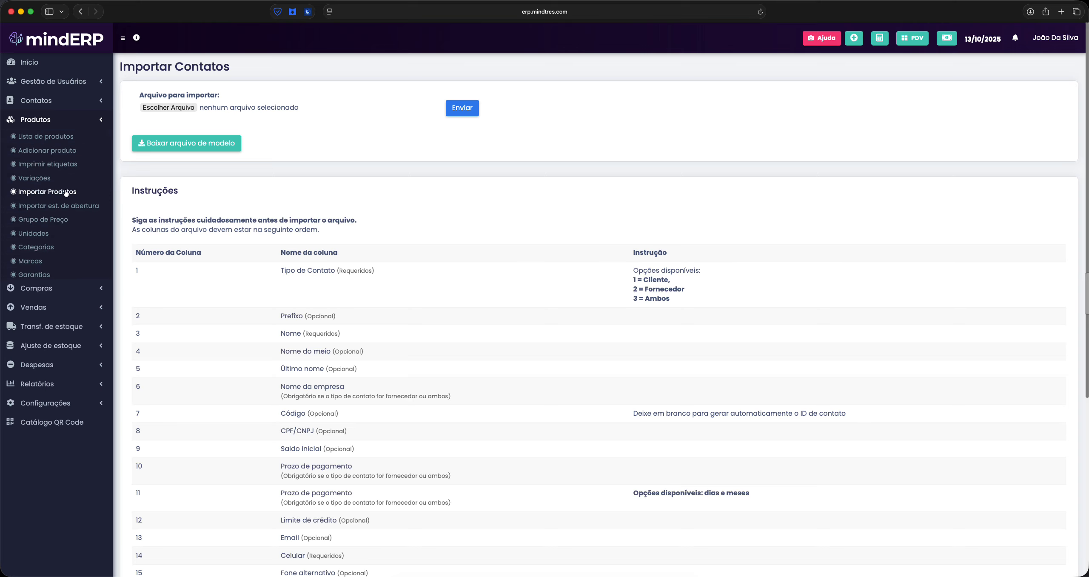
pyautogui.click(53, 120)
pyautogui.click(68, 176)
pyautogui.click(71, 223)
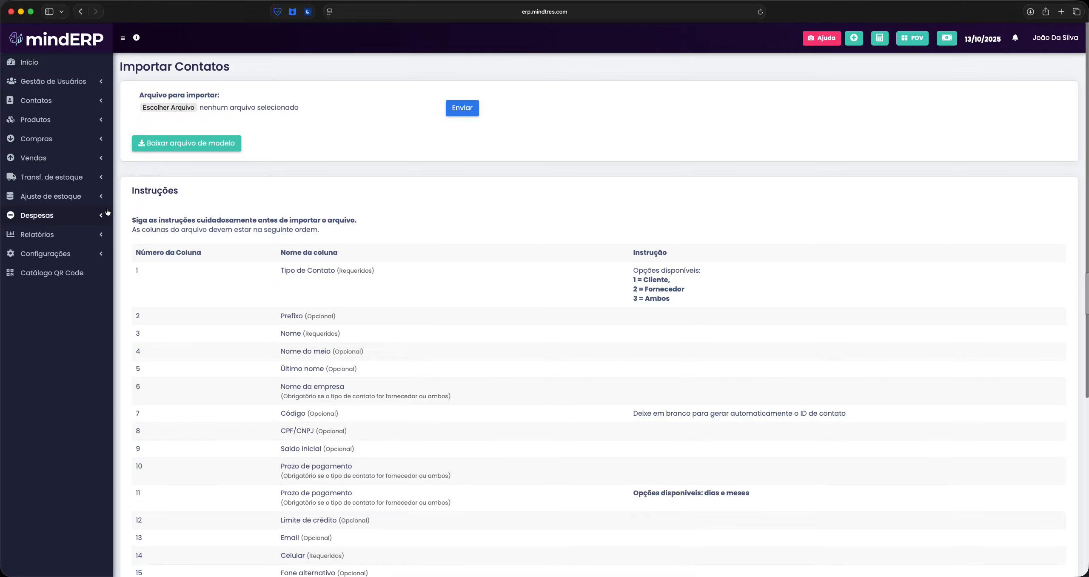
pyautogui.click(73, 208)
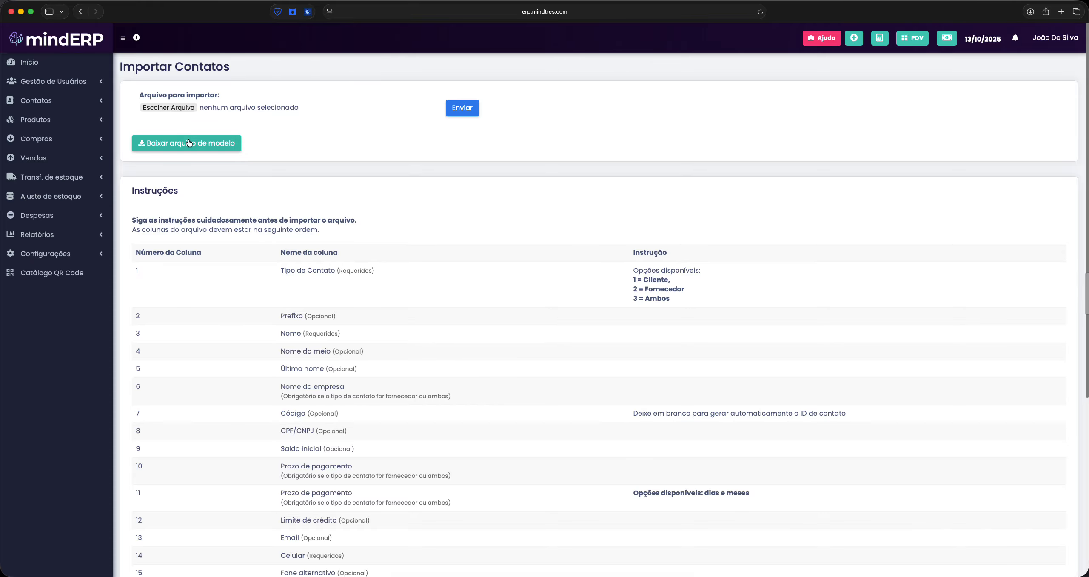
# Download the contact import template from the Importar Contatos page
pyautogui.moveTo(120, 65); pyautogui.dragTo(231, 63)
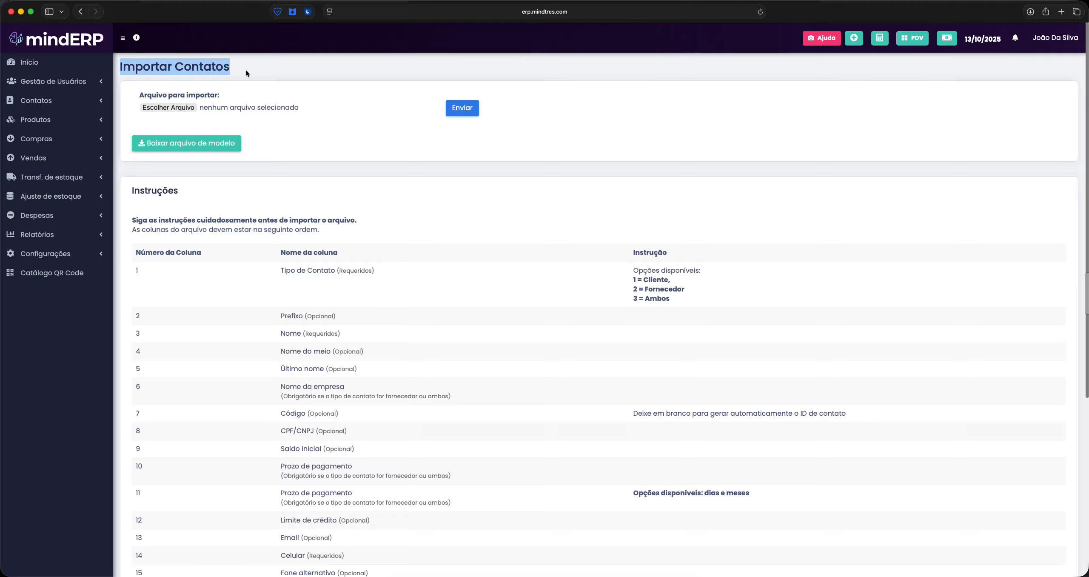
pyautogui.click(246, 70)
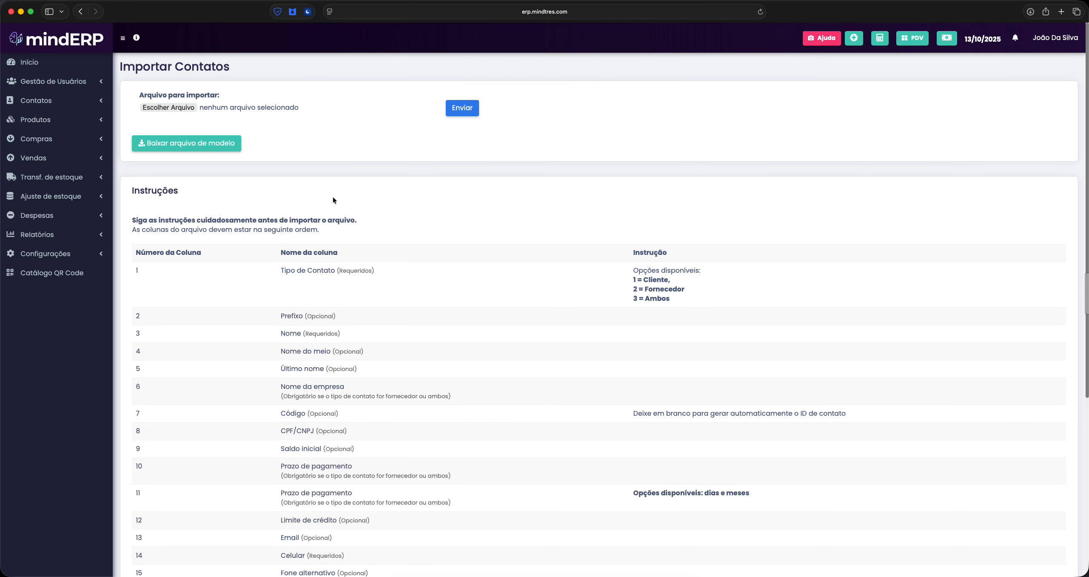
pyautogui.click(202, 147)
# Scroll through the Instruções table of import columns
pyautogui.moveTo(132, 191); pyautogui.dragTo(181, 191)
pyautogui.click(204, 193)
pyautogui.scroll(-2, 255, 248)
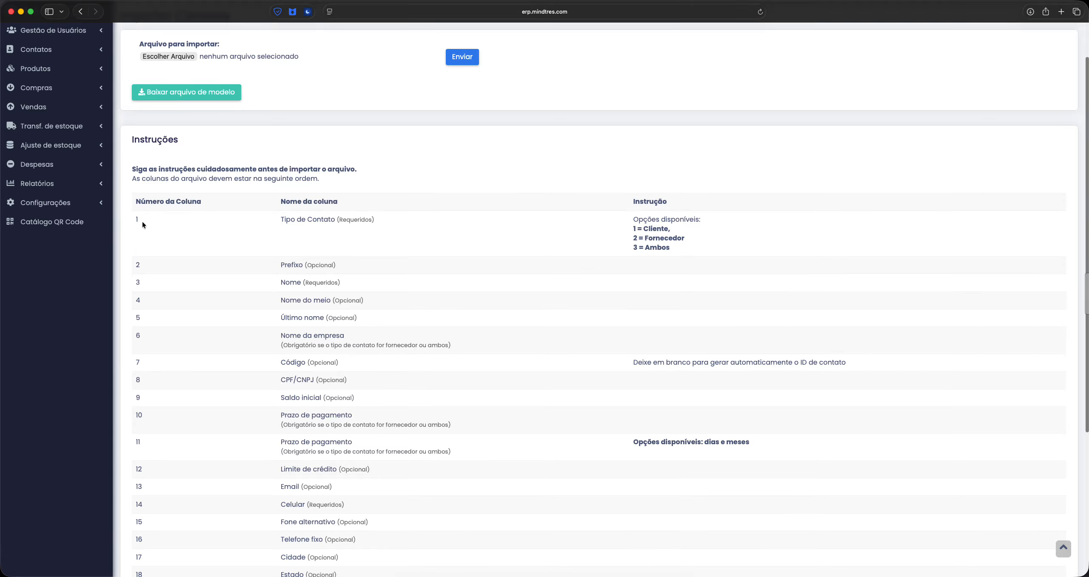
pyautogui.scroll(-10, 170, 226)
pyautogui.scroll(8, 189, 233)
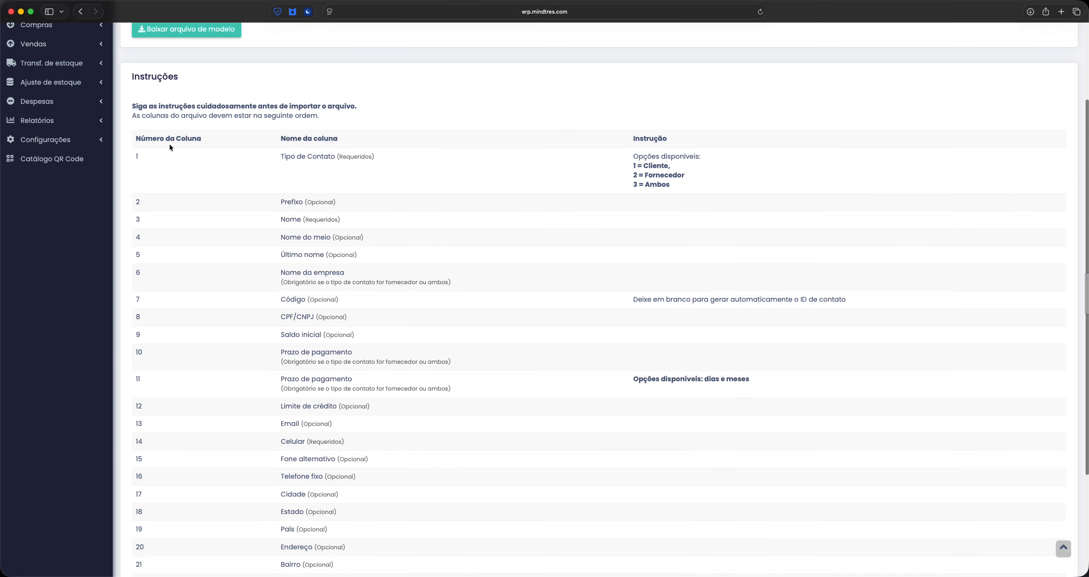
pyautogui.scroll(-2, 172, 148)
pyautogui.scroll(-3, 193, 287)
pyautogui.scroll(8, 278, 473)
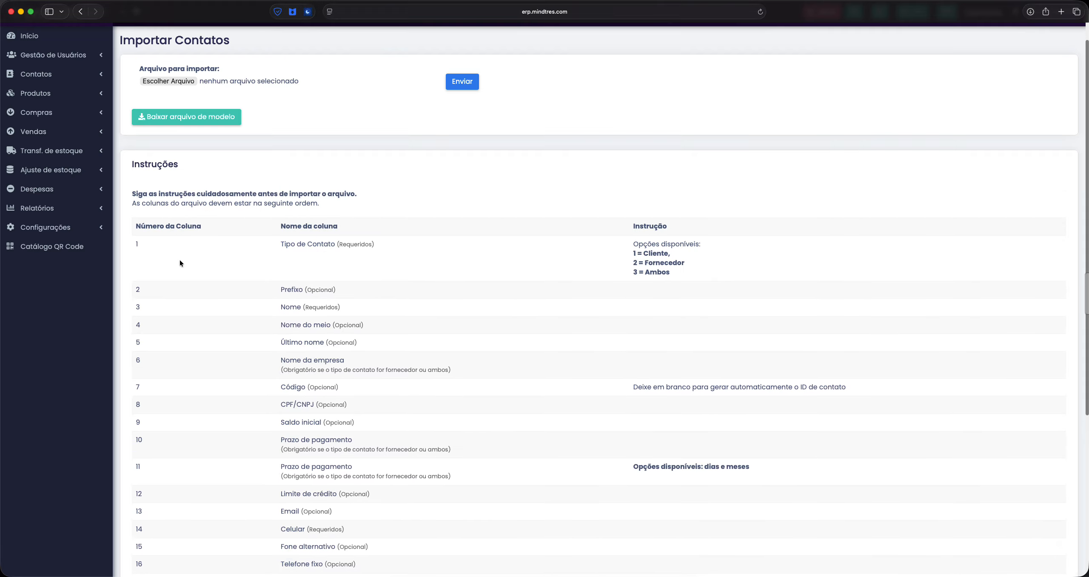
pyautogui.scroll(-3, 443, 279)
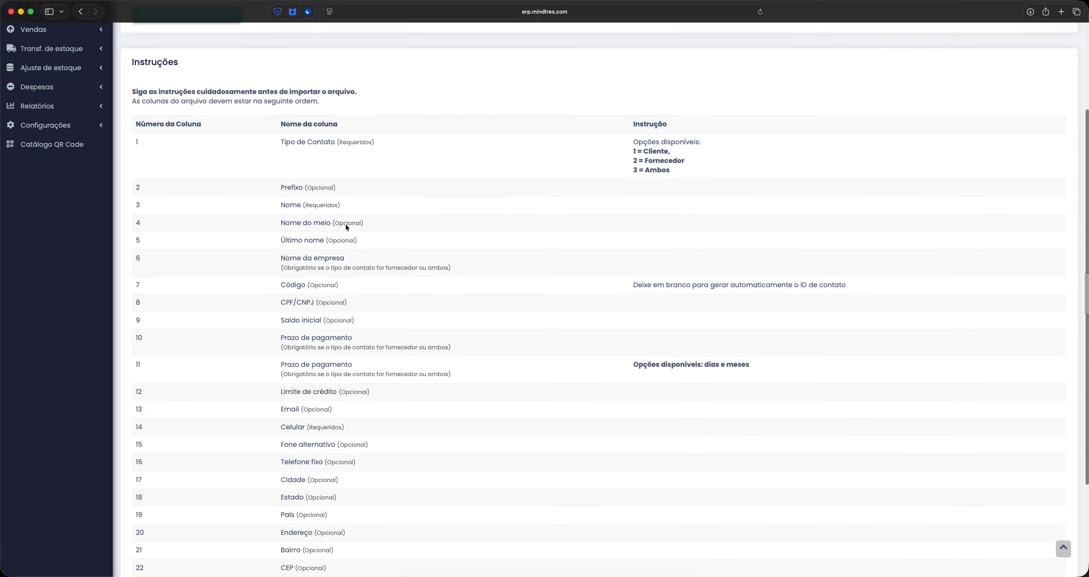
pyautogui.scroll(-5, 338, 408)
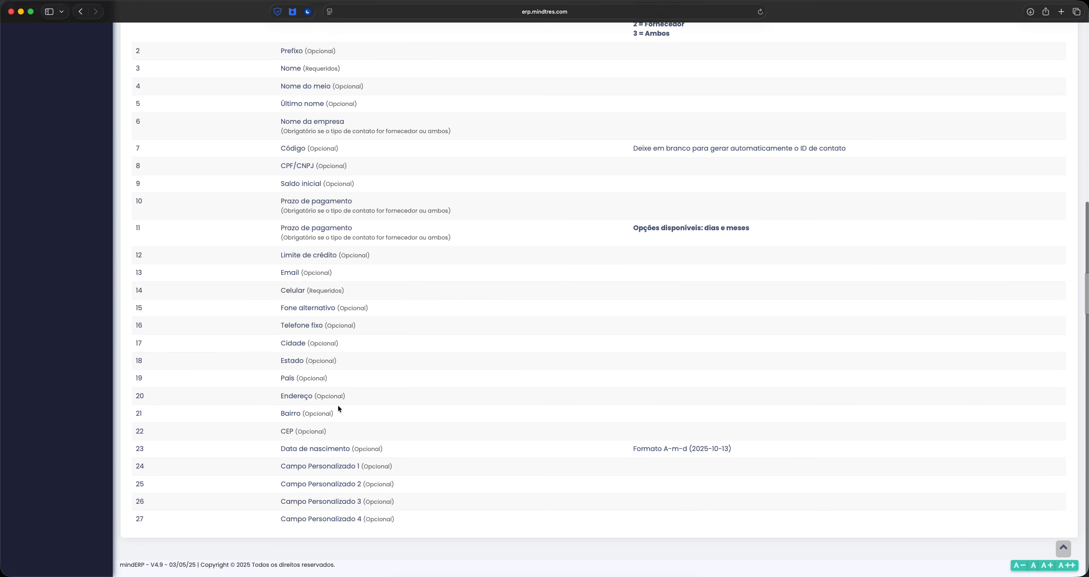
pyautogui.scroll(10, 345, 413)
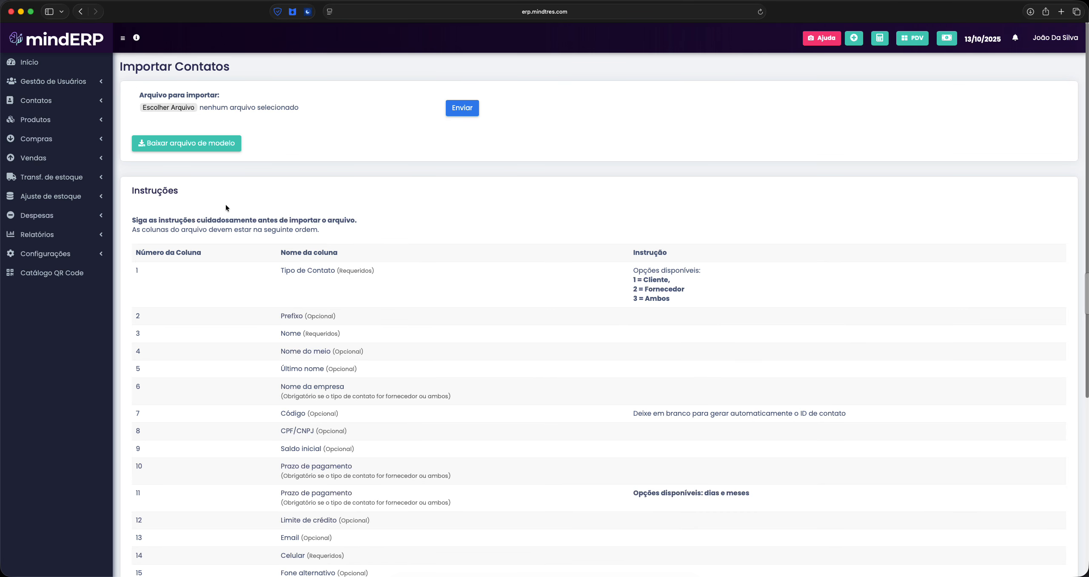
pyautogui.scroll(-2, 350, 275)
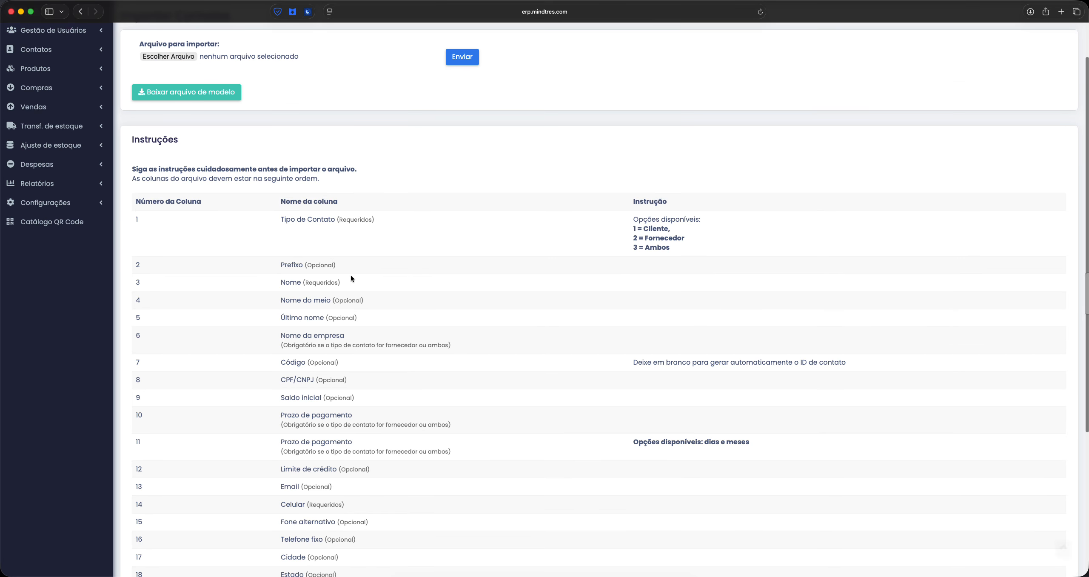
# Review the Tipo de Contato options, Prefixo and name columns, and the note on leaving Código blank
pyautogui.moveTo(278, 218); pyautogui.dragTo(342, 220)
pyautogui.click(516, 234)
pyautogui.moveTo(634, 228); pyautogui.dragTo(629, 229)
pyautogui.click(647, 238)
pyautogui.scroll(-4, 659, 257)
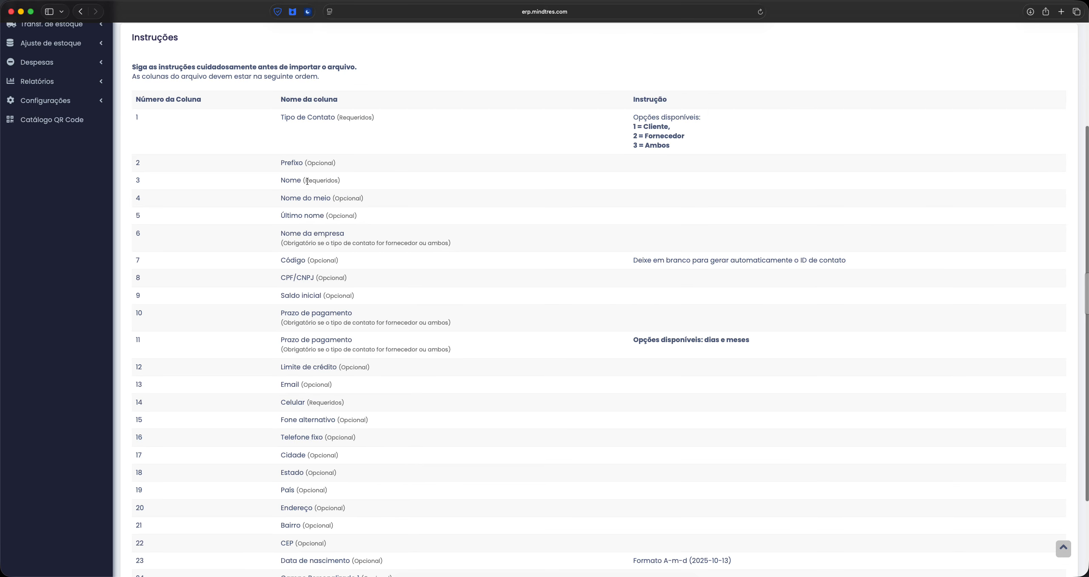
pyautogui.moveTo(281, 163); pyautogui.dragTo(325, 217)
pyautogui.click(440, 228)
pyautogui.moveTo(632, 260); pyautogui.dragTo(807, 267)
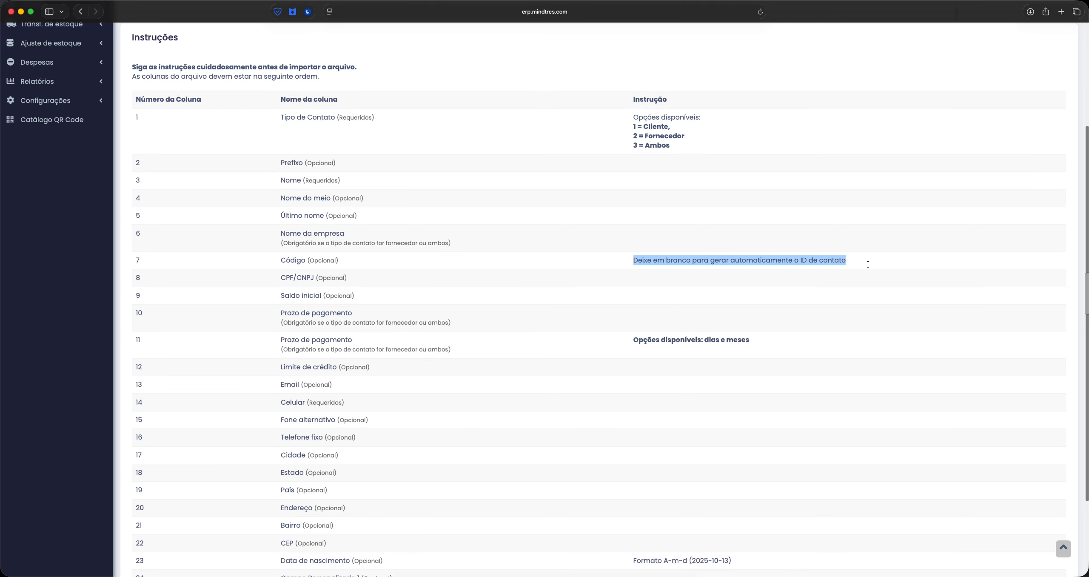
pyautogui.click(646, 263)
# Review the Saldo inicial and payment term columns further down the table
pyautogui.scroll(-2, 645, 263)
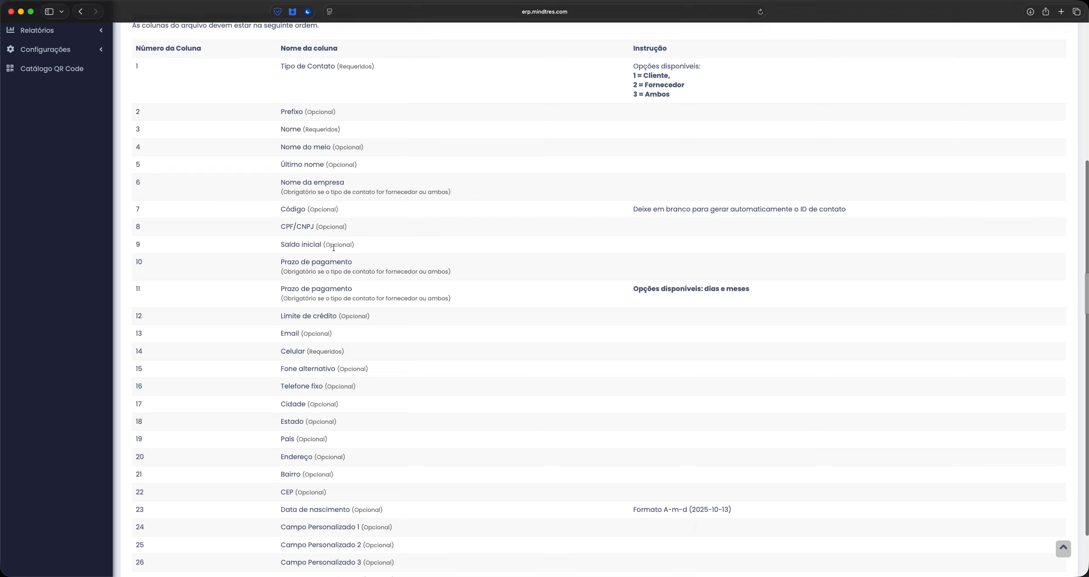
pyautogui.moveTo(281, 244); pyautogui.dragTo(372, 246)
pyautogui.click(398, 245)
pyautogui.moveTo(302, 262); pyautogui.dragTo(553, 257)
pyautogui.click(553, 257)
pyautogui.scroll(-2, 311, 378)
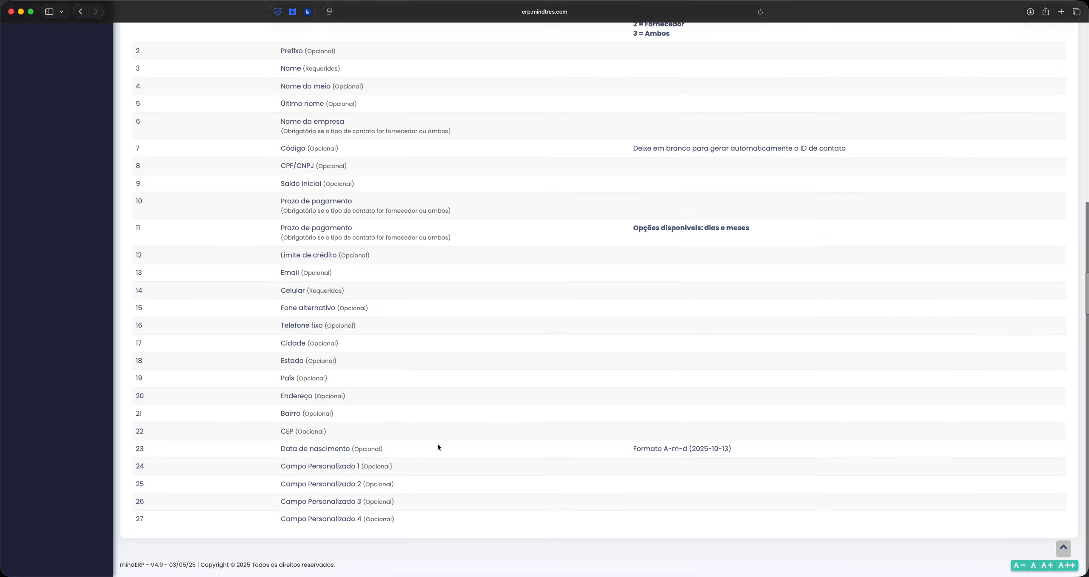
pyautogui.scroll(8, 310, 247)
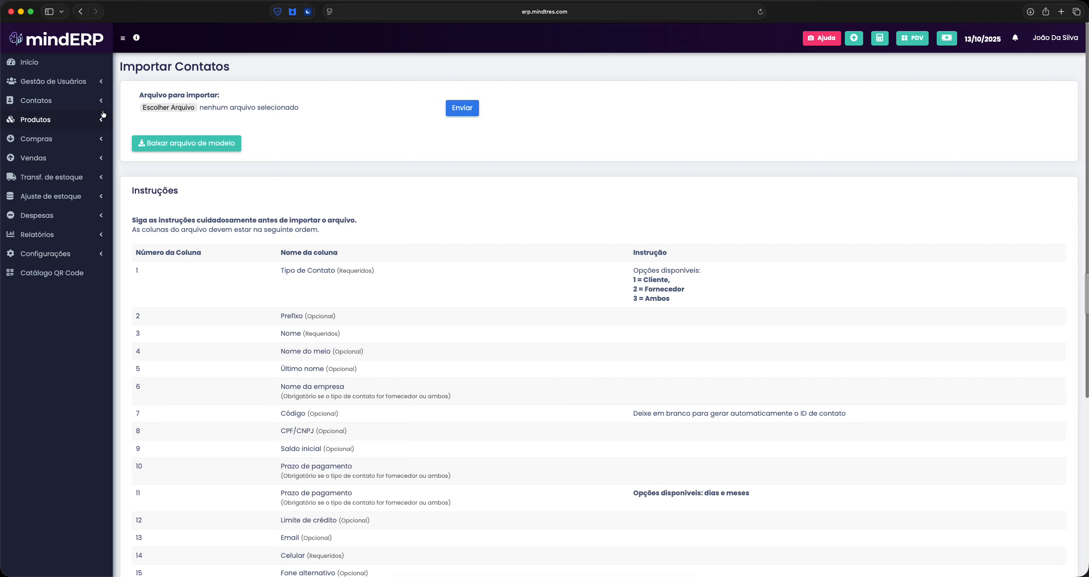
# Open Contatos > Fornecedores to list supplier Empresa teste 01, and toggle its filter panel
pyautogui.click(73, 102)
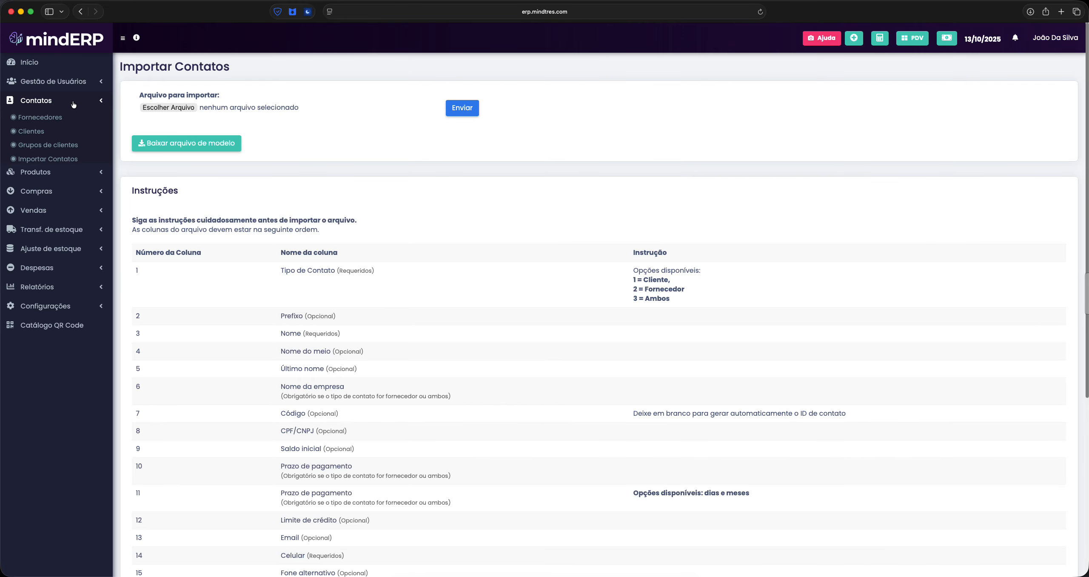
pyautogui.click(46, 118)
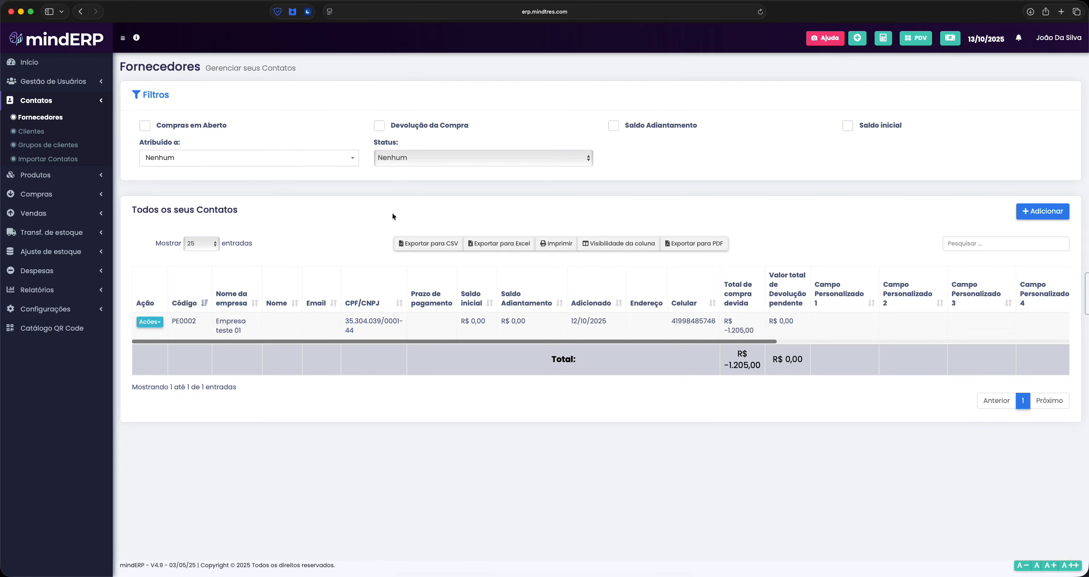
pyautogui.click(38, 197)
pyautogui.click(38, 141)
pyautogui.click(53, 122)
pyautogui.click(51, 102)
pyautogui.click(320, 106)
pyautogui.click(317, 102)
pyautogui.click(622, 247)
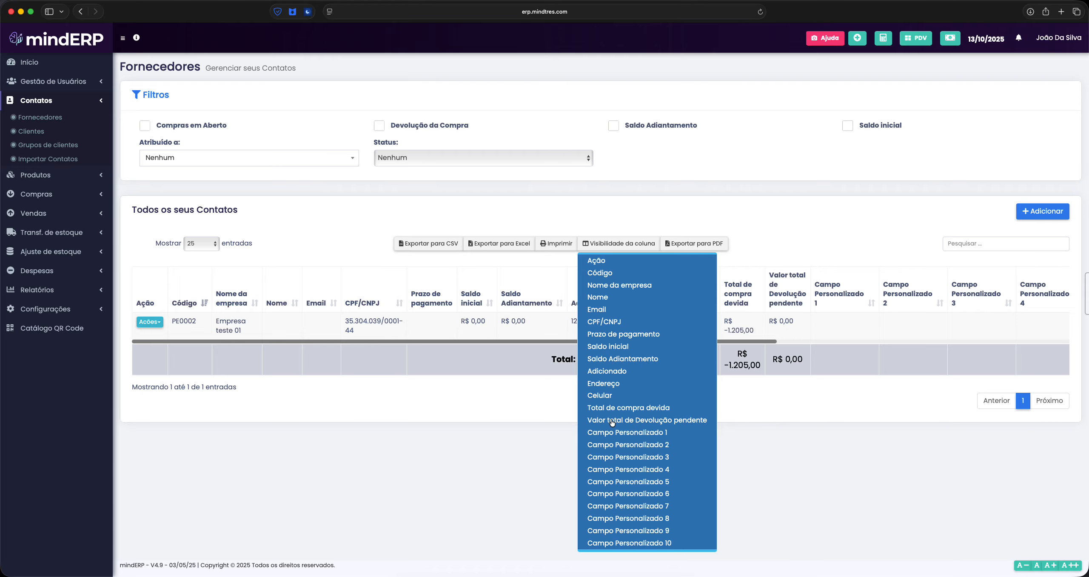
pyautogui.click(721, 266)
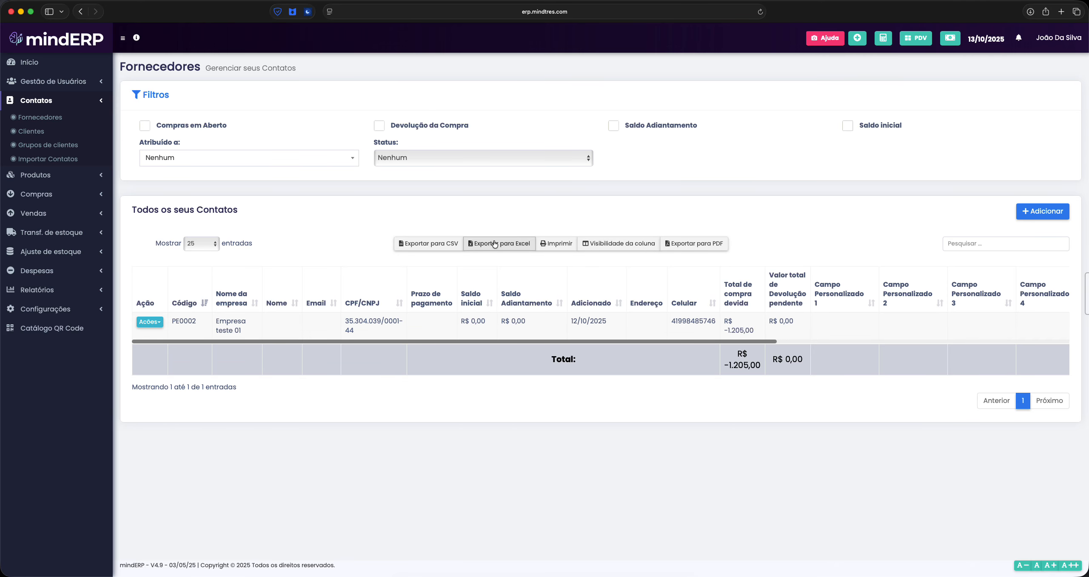
pyautogui.click(634, 245)
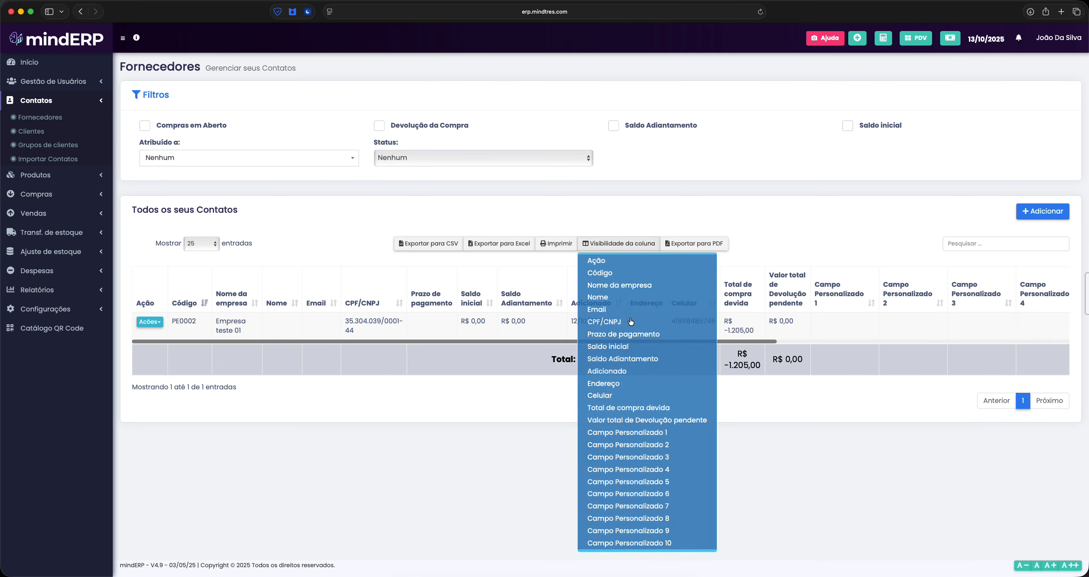
pyautogui.click(633, 505)
pyautogui.click(634, 481)
pyautogui.click(636, 446)
pyautogui.click(639, 433)
pyautogui.click(652, 495)
pyautogui.click(646, 469)
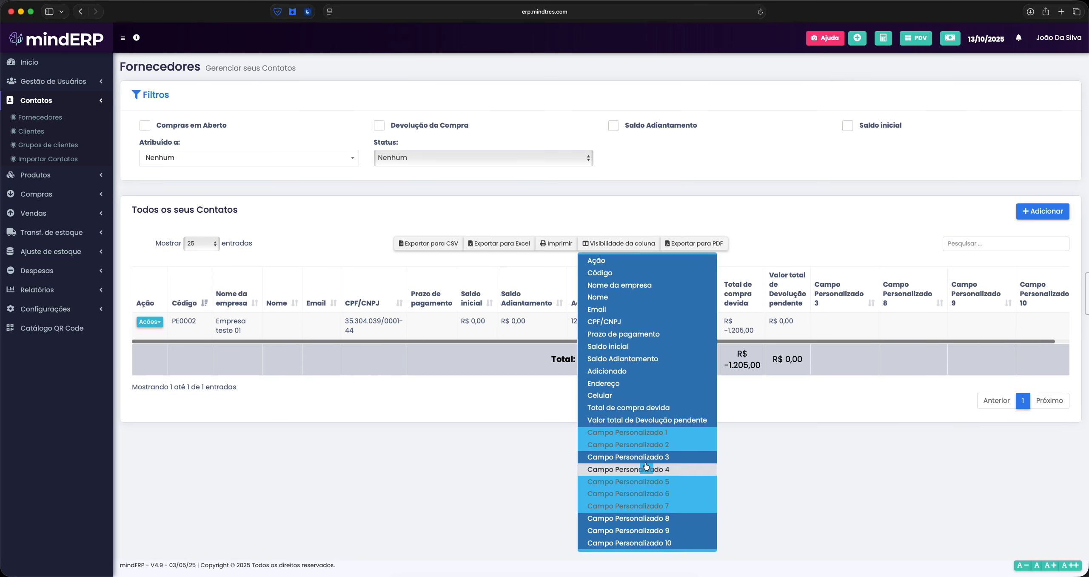
pyautogui.click(647, 458)
pyautogui.click(629, 518)
pyautogui.click(629, 530)
pyautogui.click(630, 543)
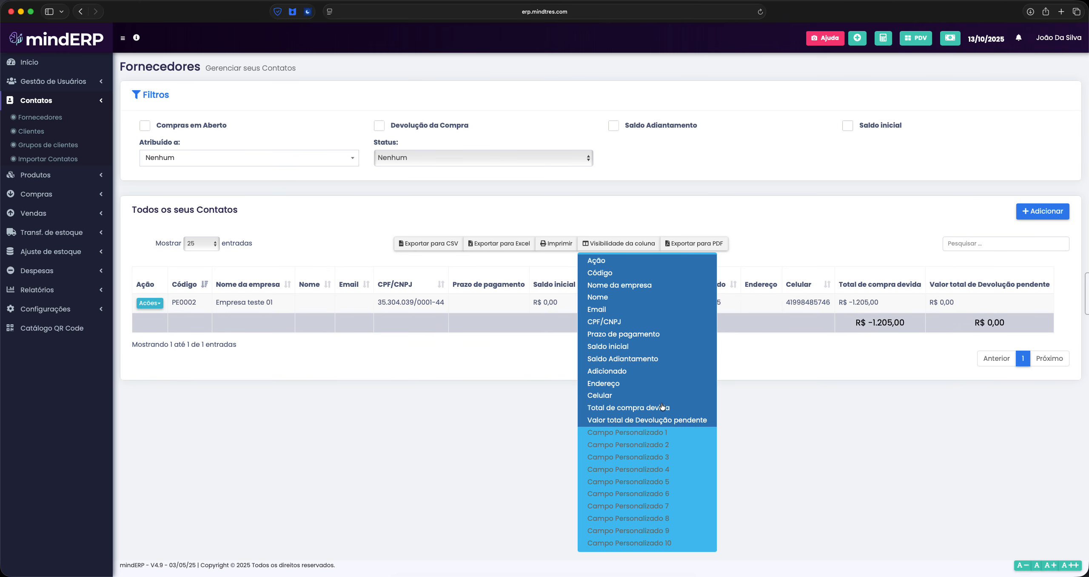
pyautogui.click(618, 383)
pyautogui.click(621, 359)
pyautogui.click(612, 322)
pyautogui.click(613, 297)
pyautogui.click(616, 285)
pyautogui.click(621, 272)
pyautogui.click(513, 361)
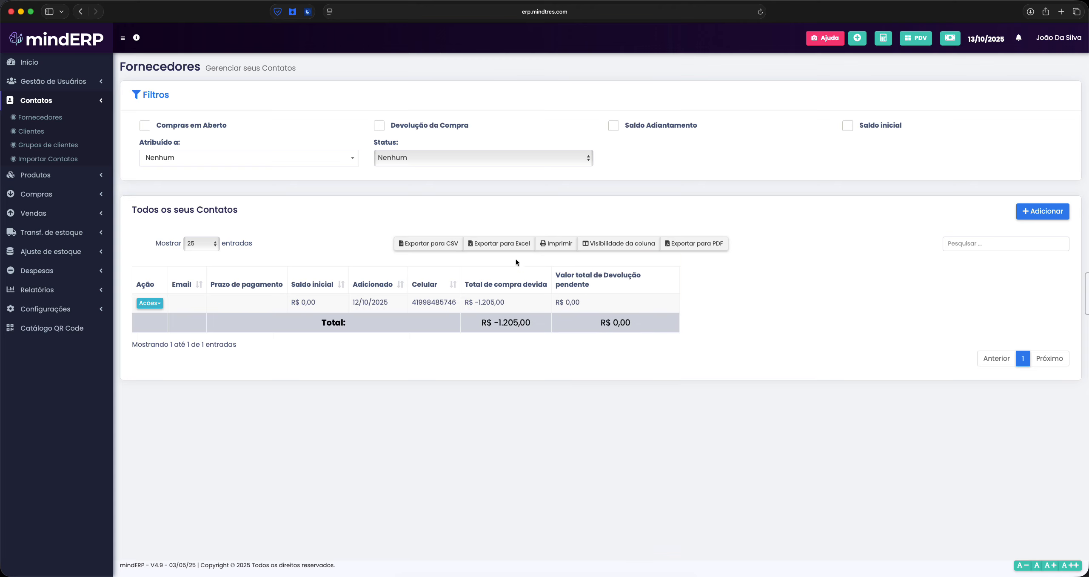
pyautogui.moveTo(567, 305); pyautogui.dragTo(183, 284)
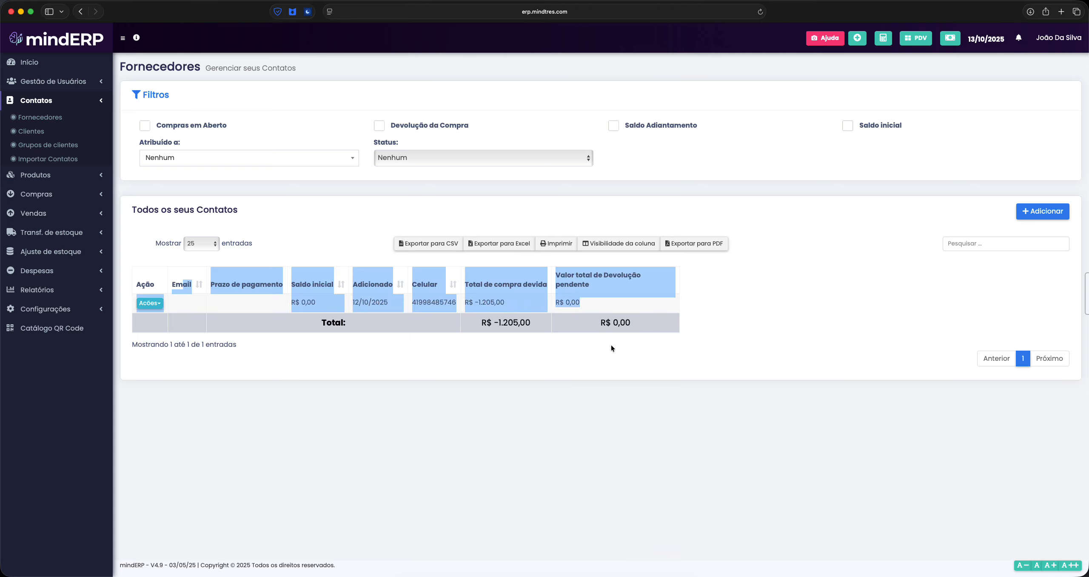
pyautogui.click(630, 356)
pyautogui.click(543, 534)
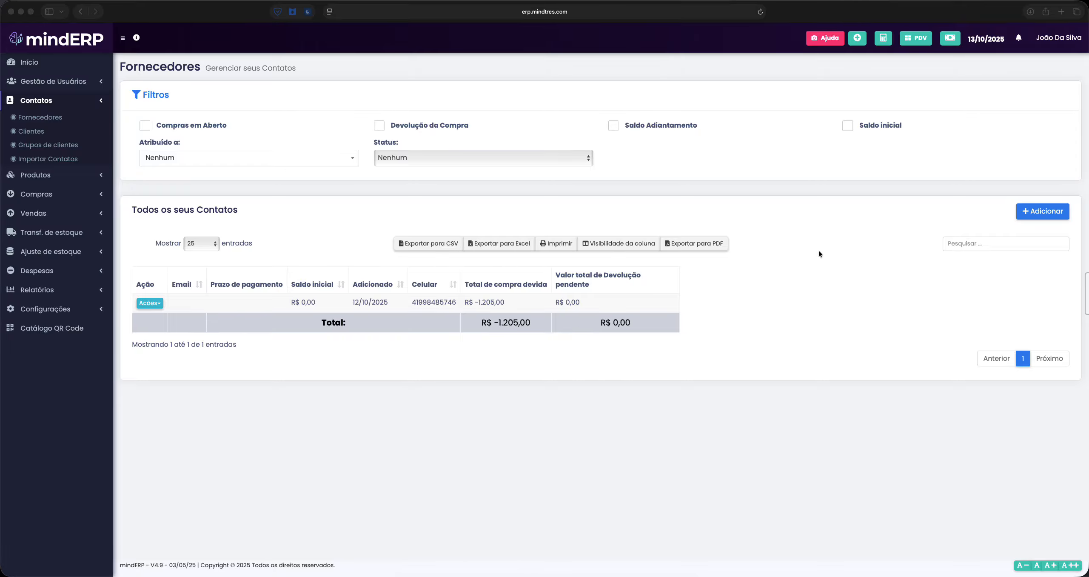
pyautogui.click(1055, 210)
# Start a new contact and set it as an Empresa rather than a Pessoa
pyautogui.click(1037, 213)
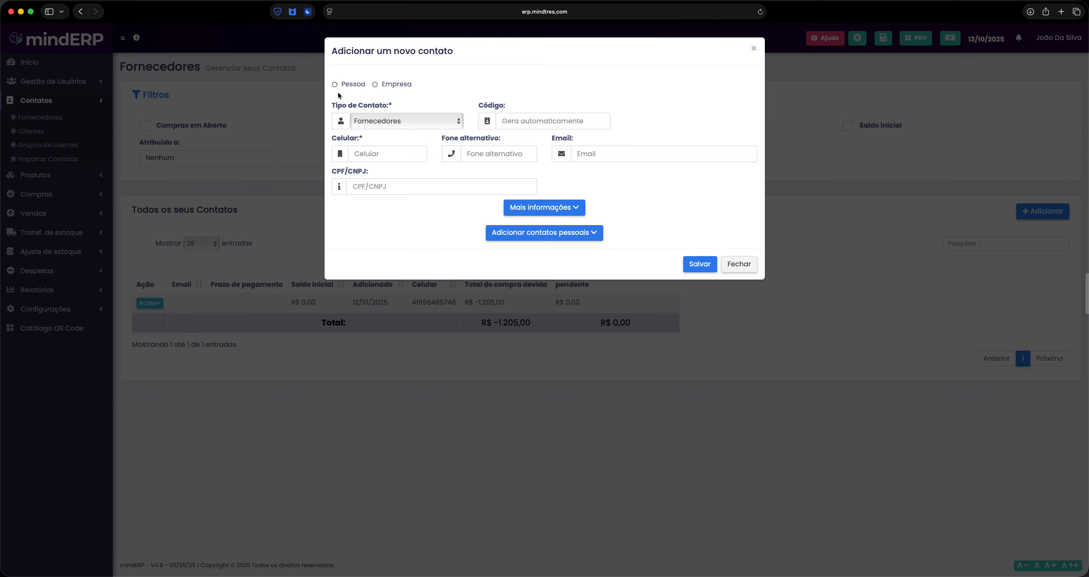
pyautogui.click(348, 84)
pyautogui.click(403, 85)
pyautogui.click(355, 85)
pyautogui.click(373, 85)
pyautogui.click(350, 86)
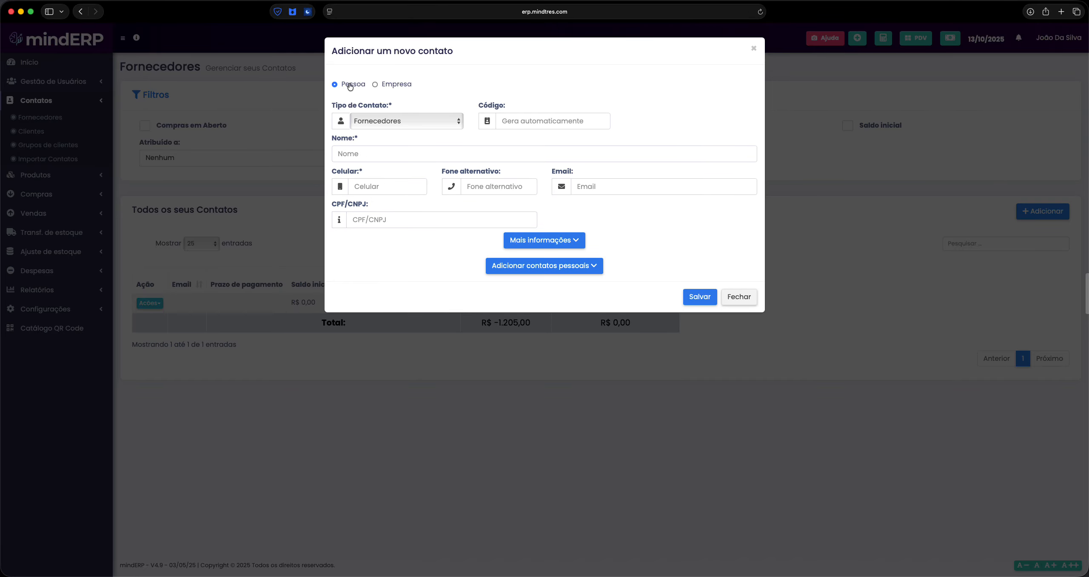
pyautogui.click(400, 85)
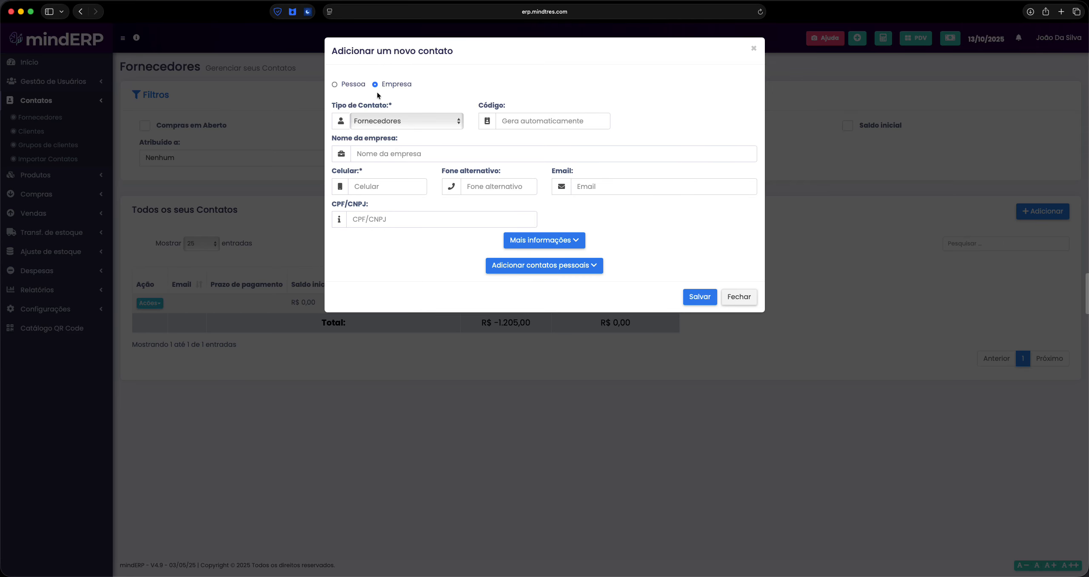
# Try Clientes and supplier-and-client contact types, then settle on Fornecedores
pyautogui.click(407, 123)
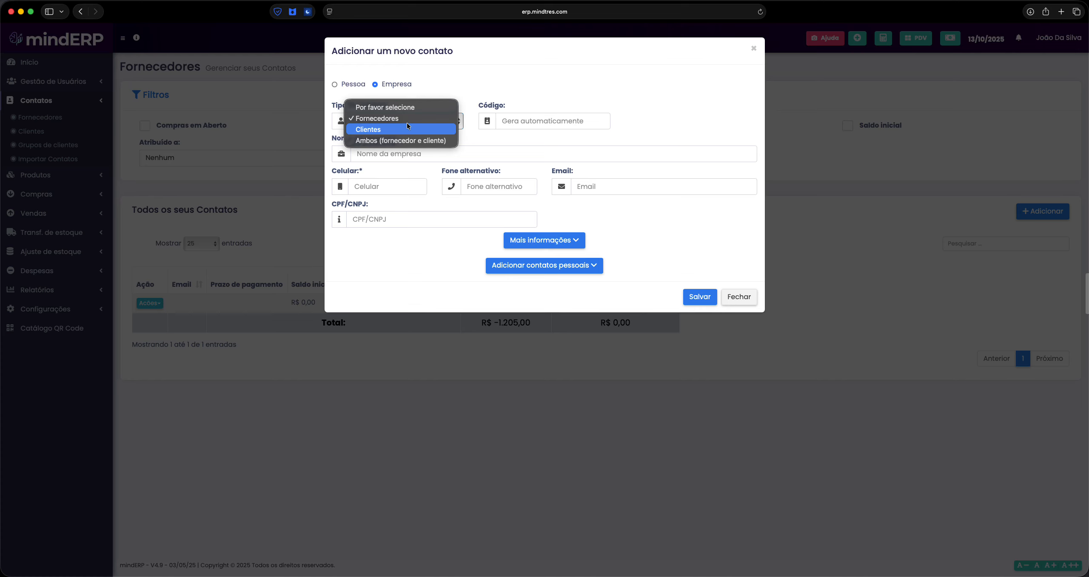
pyautogui.click(394, 114)
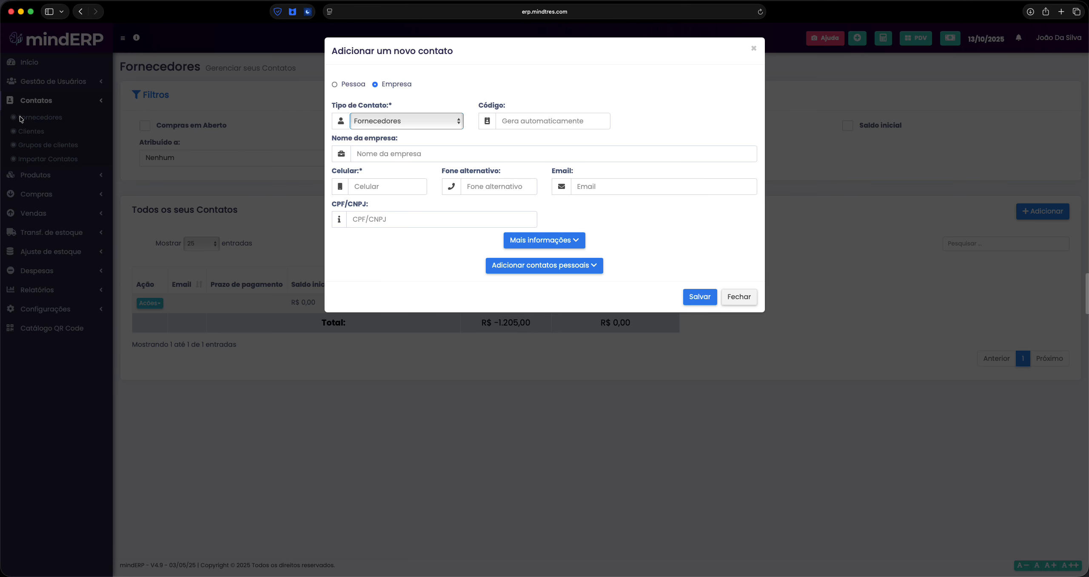
pyautogui.click(418, 128)
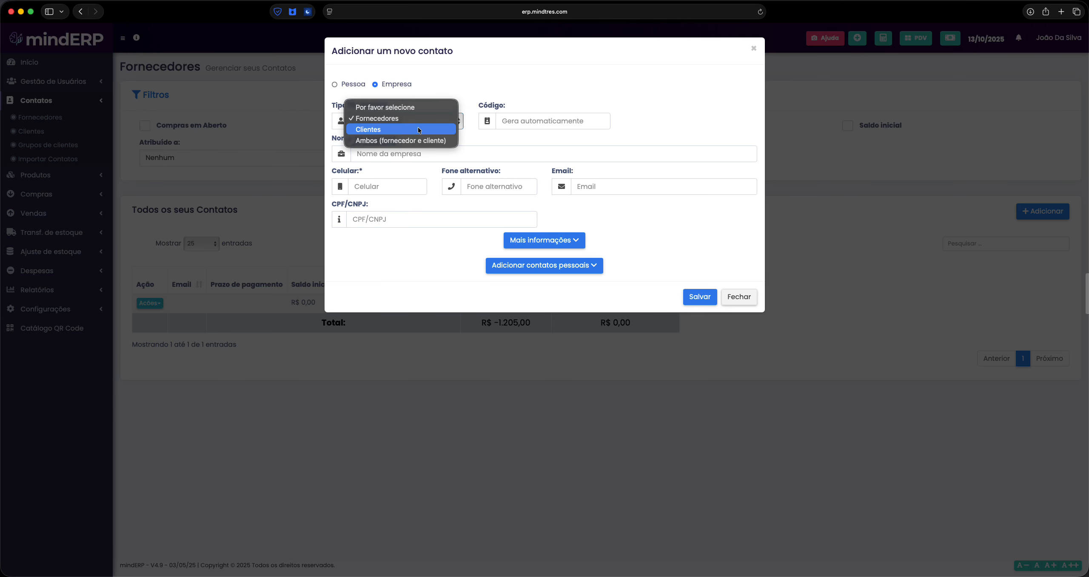
pyautogui.click(378, 128)
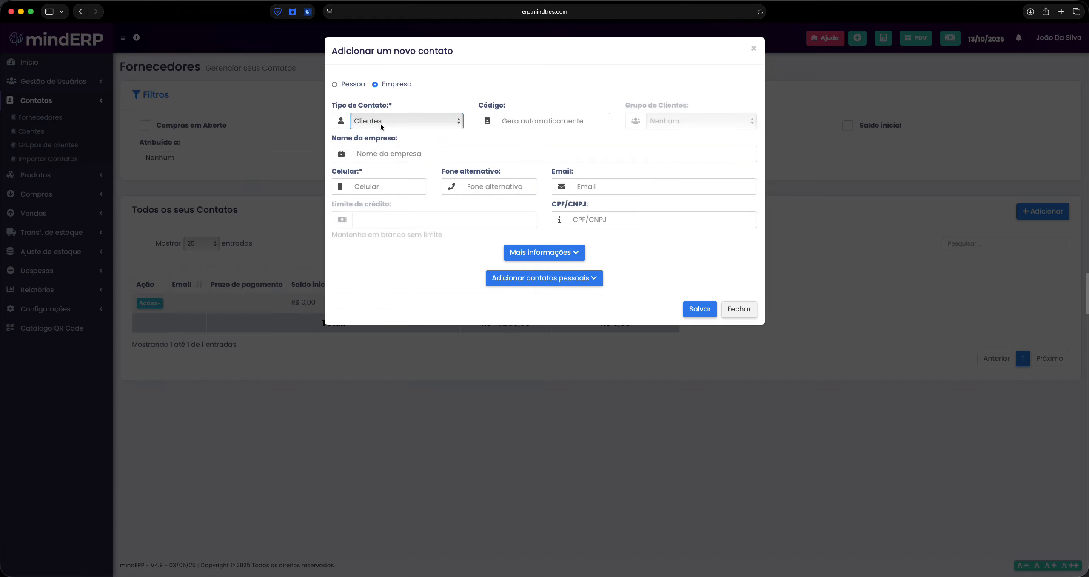
pyautogui.click(380, 123)
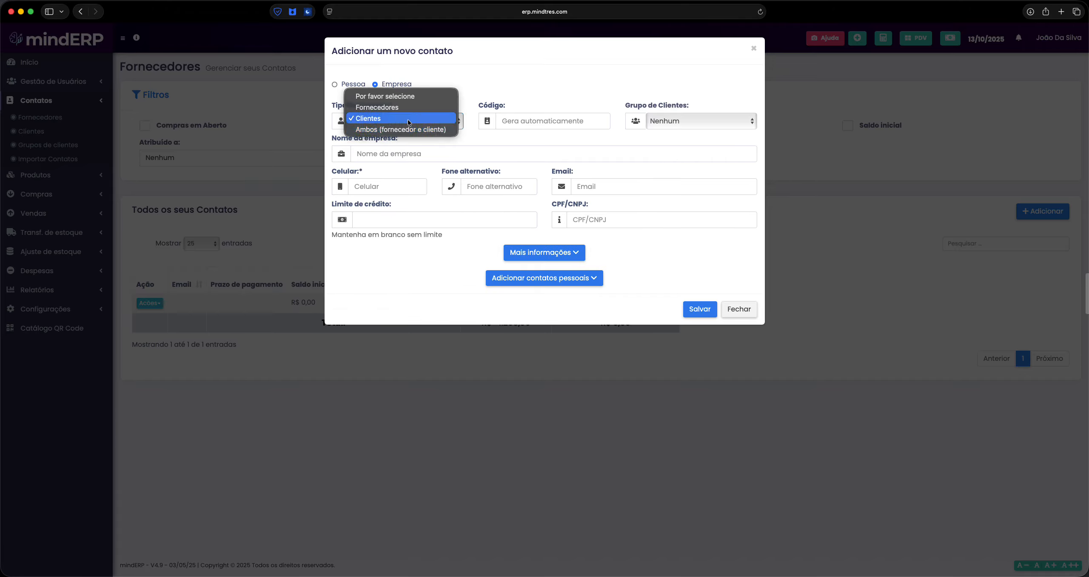
pyautogui.click(377, 129)
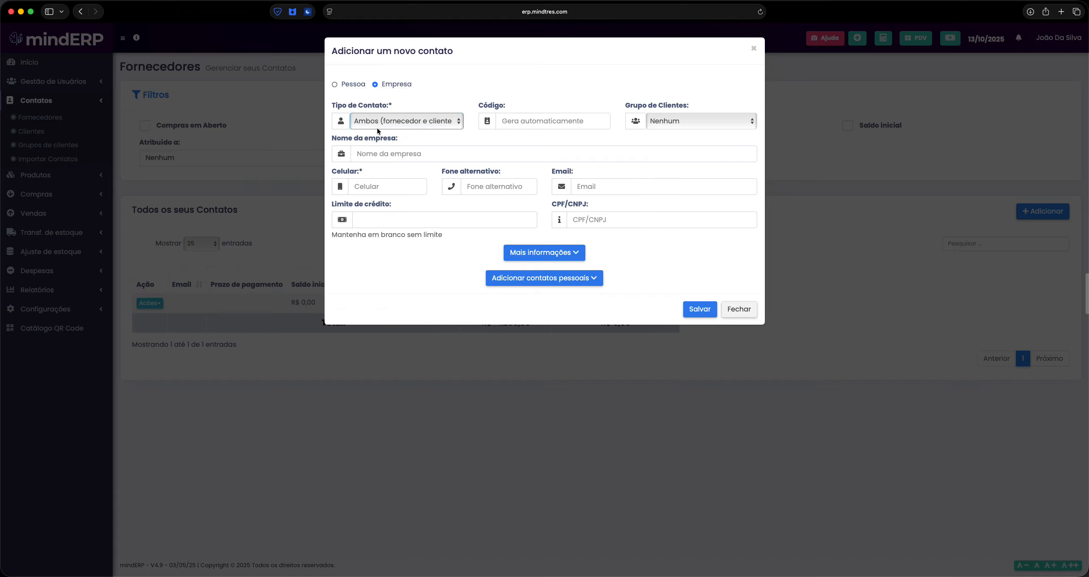
pyautogui.click(404, 123)
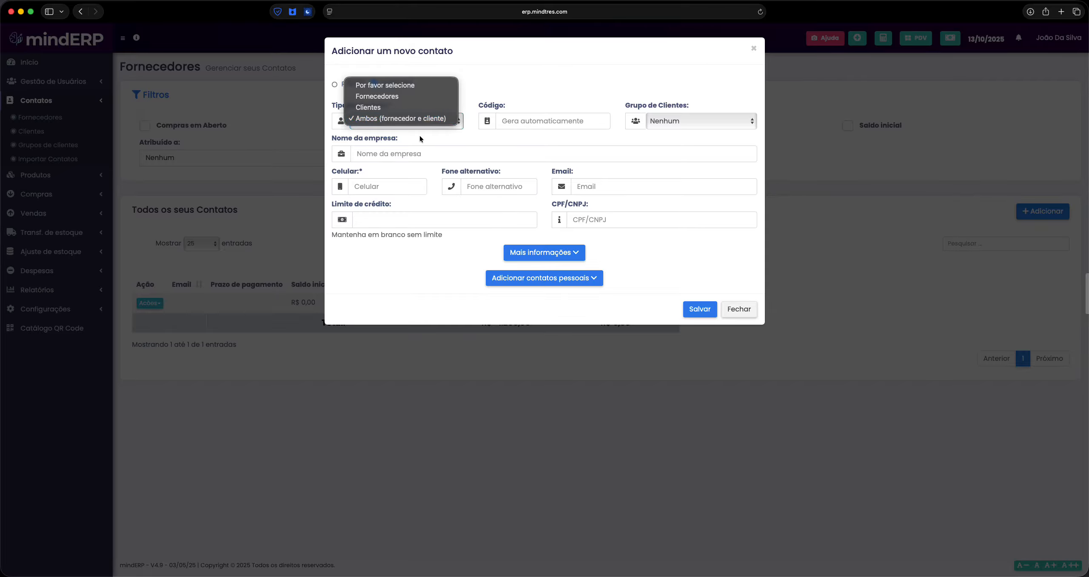
pyautogui.click(382, 97)
pyautogui.click(527, 122)
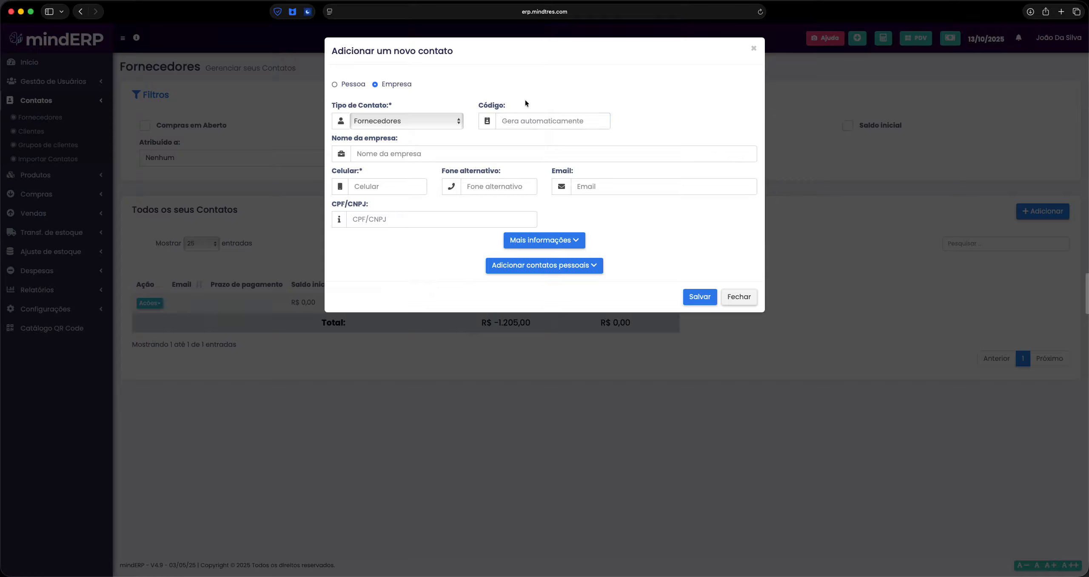
pyautogui.click(541, 93)
# Enter company name 'Empresa fornecedore 01' and the supplier's mobile number
pyautogui.click(541, 114)
pyautogui.click(414, 154)
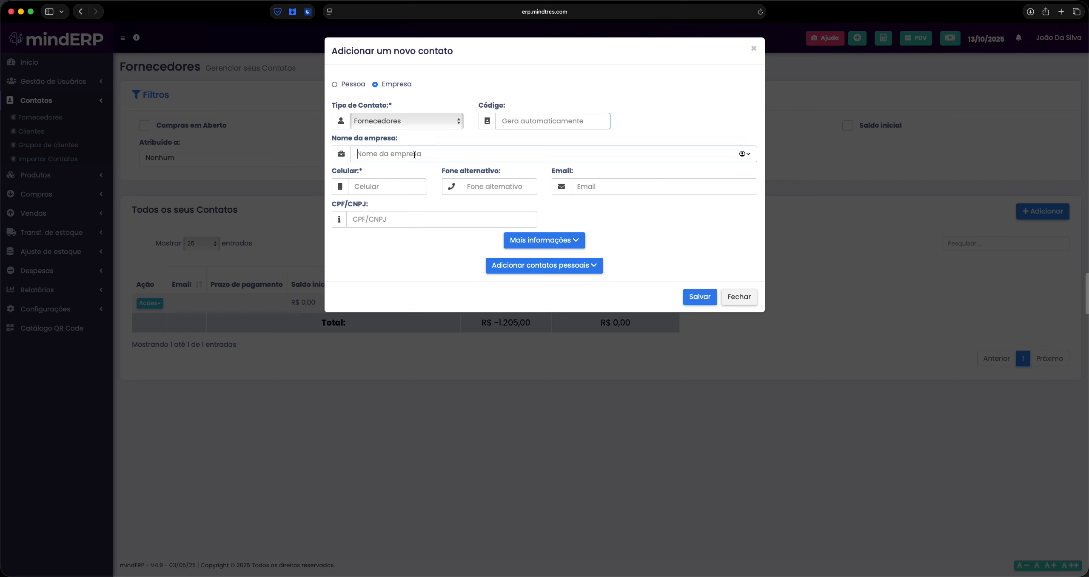
pyautogui.write('E')
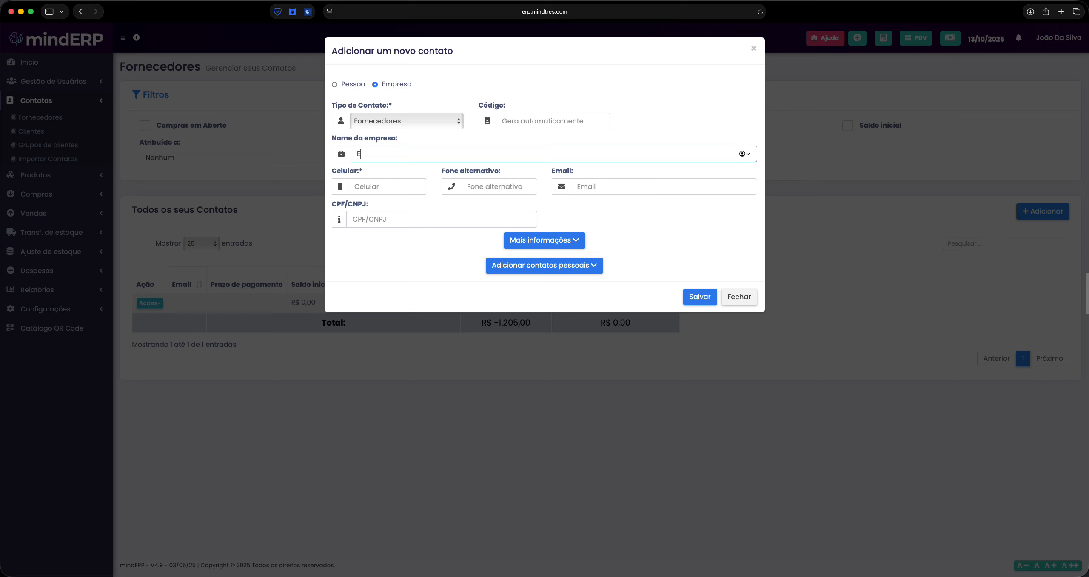
pyautogui.write('mpresa fornecedore')
pyautogui.write(' 01')
pyautogui.click(391, 183)
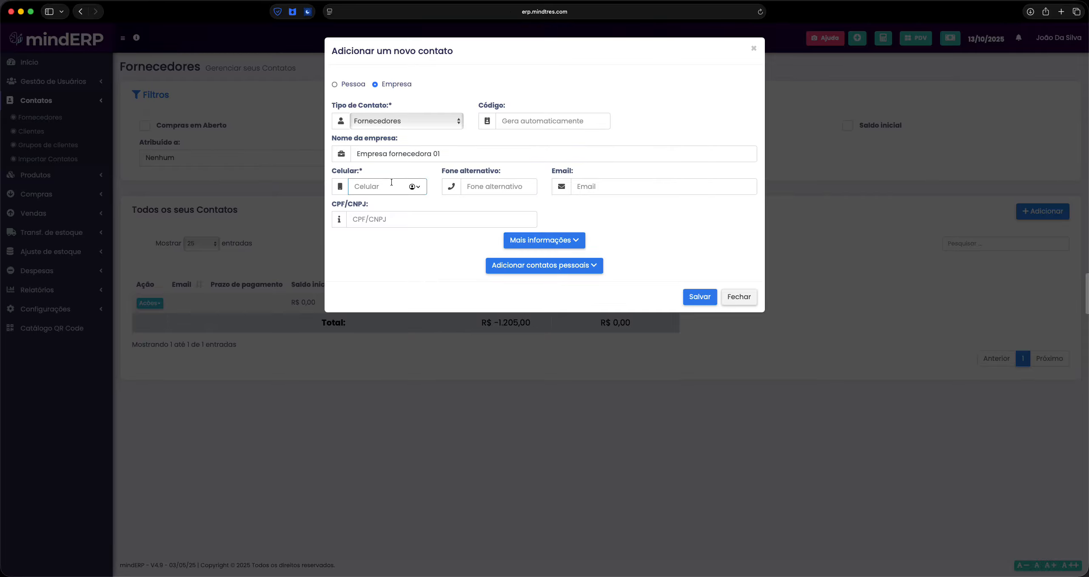
# Fill in the company's CNPJ in the CPF/CNPJ field
pyautogui.click(491, 184)
pyautogui.click(625, 186)
pyautogui.click(400, 224)
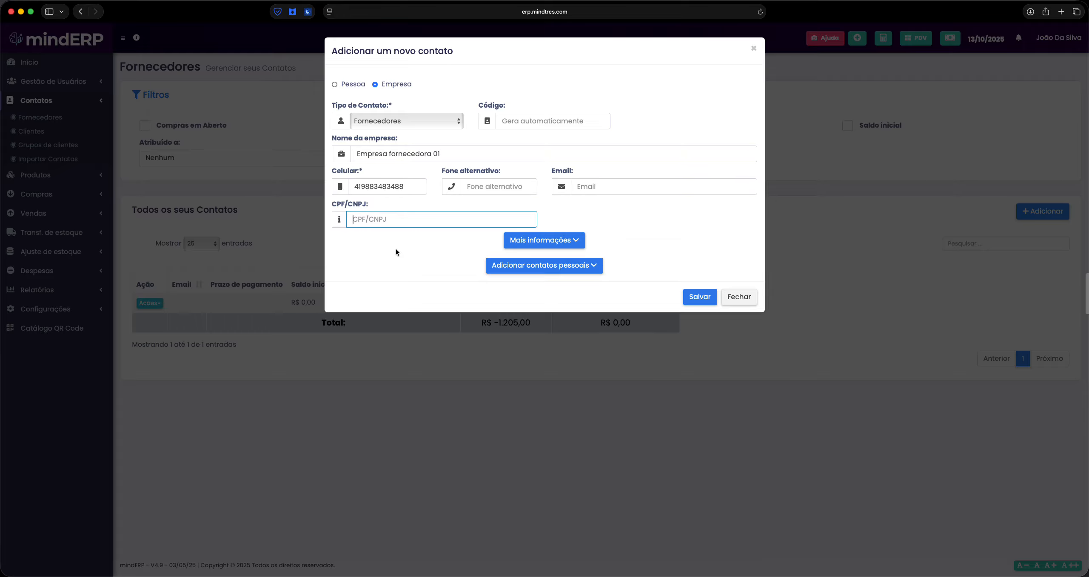
pyautogui.write('12.345.345/0001-44')
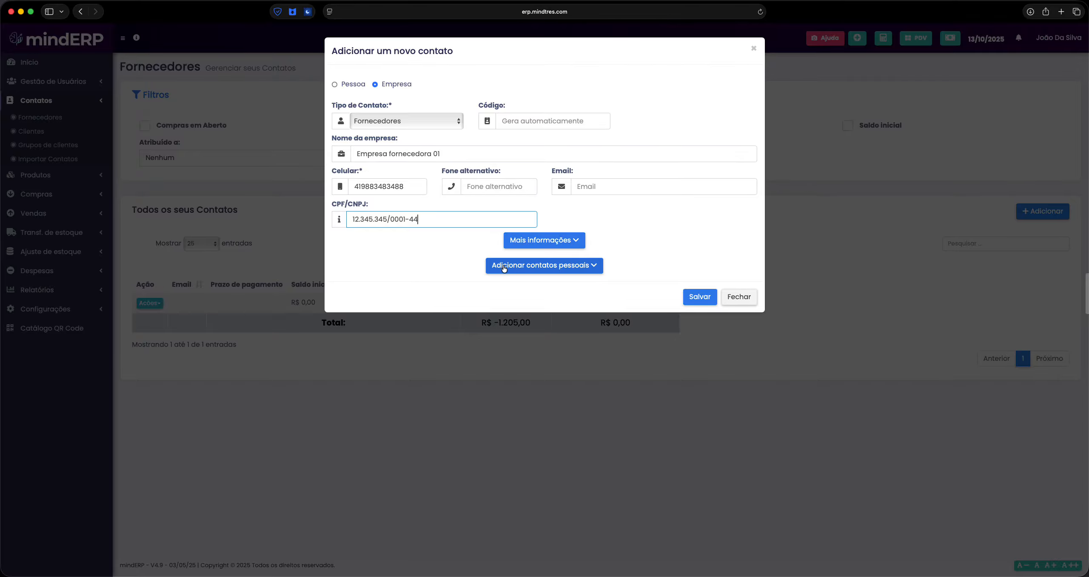
# Show and hide the additional contact details and select parts of the form
pyautogui.click(553, 241)
pyautogui.click(558, 241)
pyautogui.moveTo(559, 223); pyautogui.dragTo(388, 105)
pyautogui.click(502, 87)
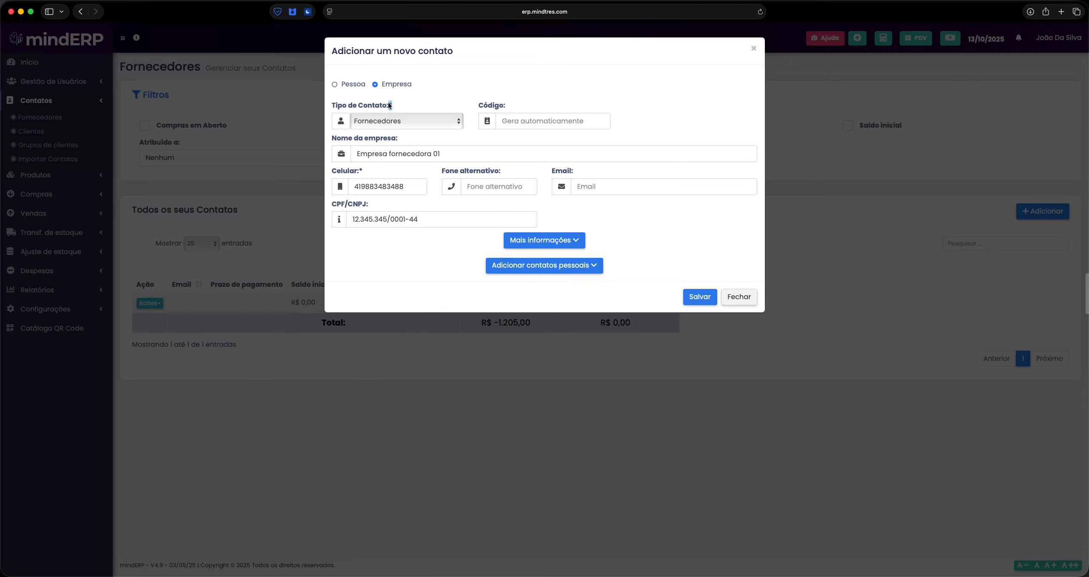
pyautogui.click(365, 174)
pyautogui.moveTo(379, 172); pyautogui.dragTo(590, 189)
pyautogui.click(647, 211)
# Expand the additional details, check the assignee list without choosing anyone, and focus opening balance
pyautogui.click(543, 239)
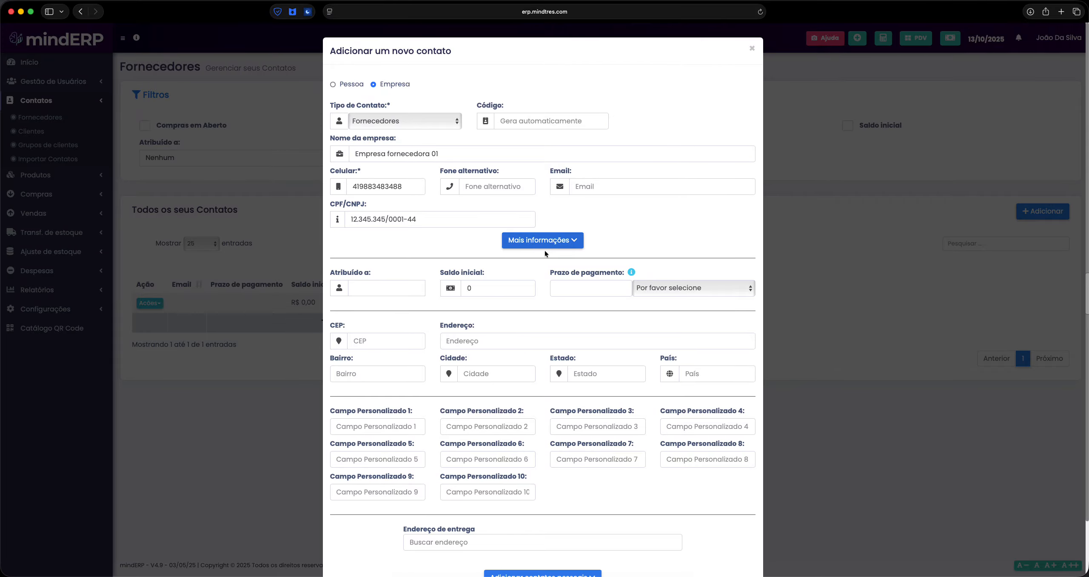
pyautogui.scroll(-2, 544, 251)
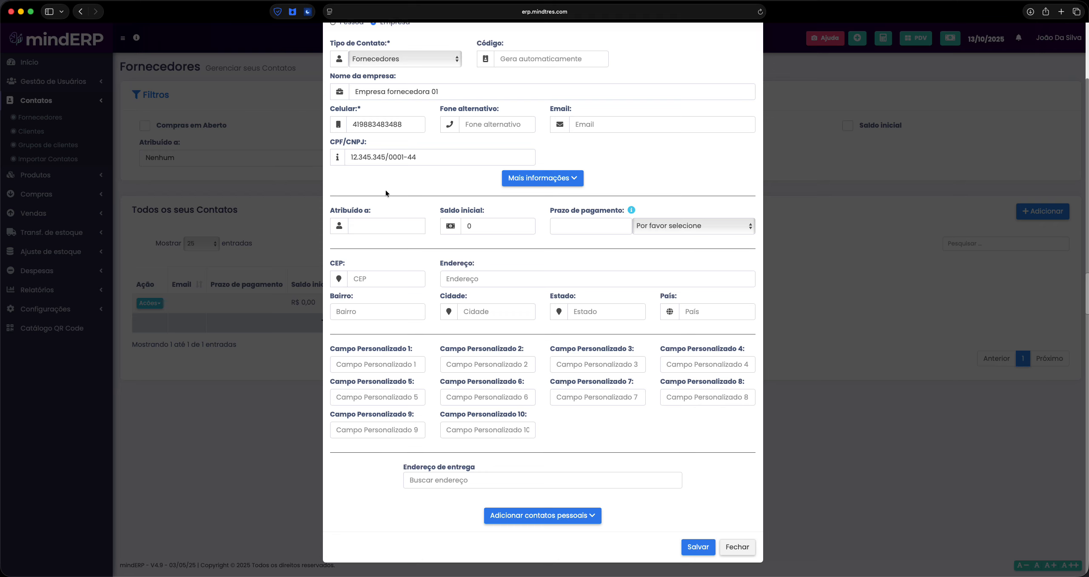
pyautogui.click(378, 226)
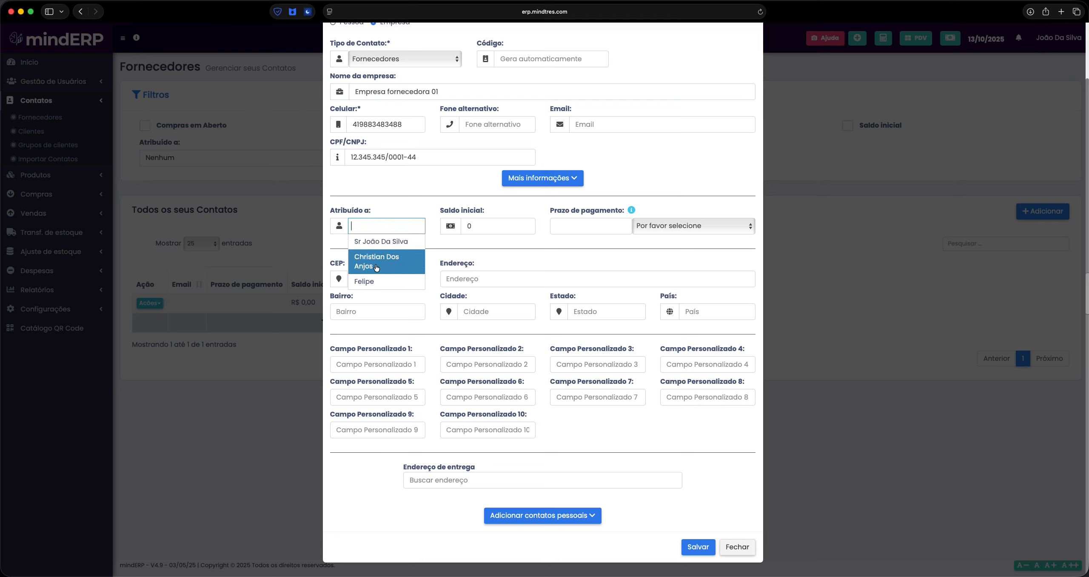
pyautogui.click(410, 207)
pyautogui.click(497, 224)
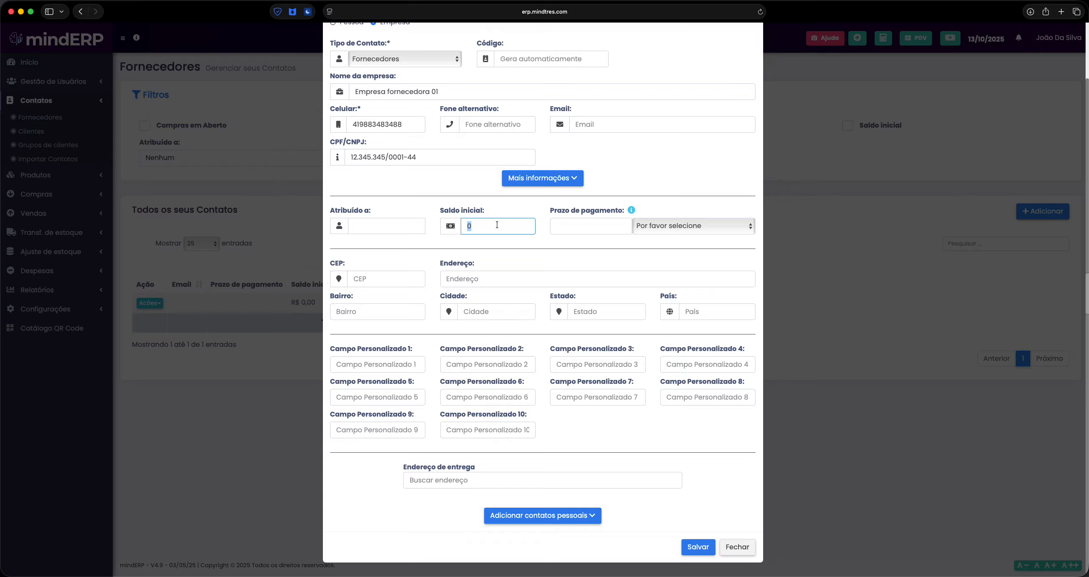
# Switch the payment term unit to Meses and then back to Dias
pyautogui.click(563, 225)
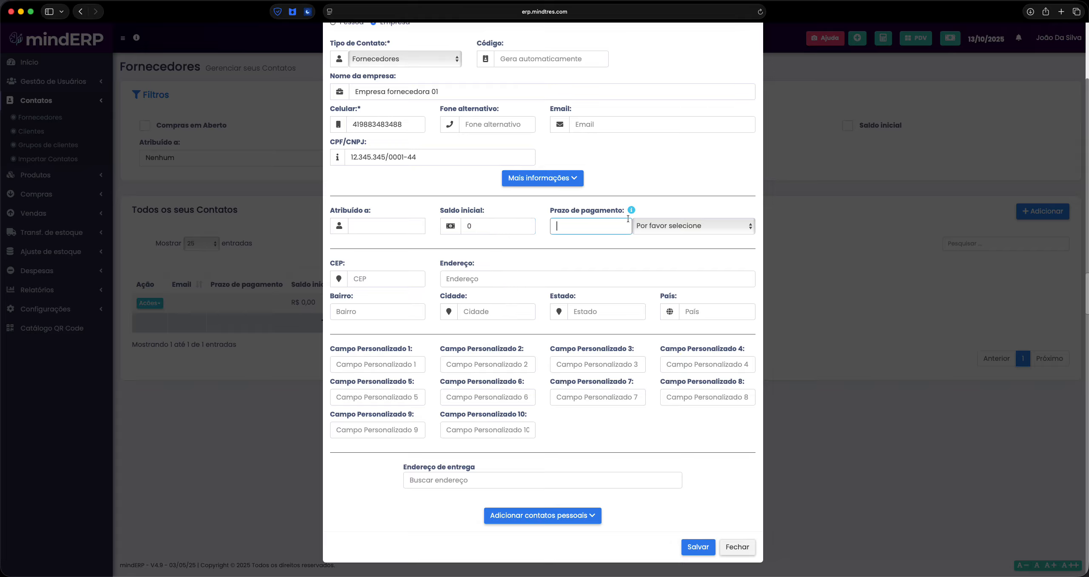
pyautogui.click(692, 225)
pyautogui.click(649, 234)
pyautogui.click(588, 225)
pyautogui.click(659, 227)
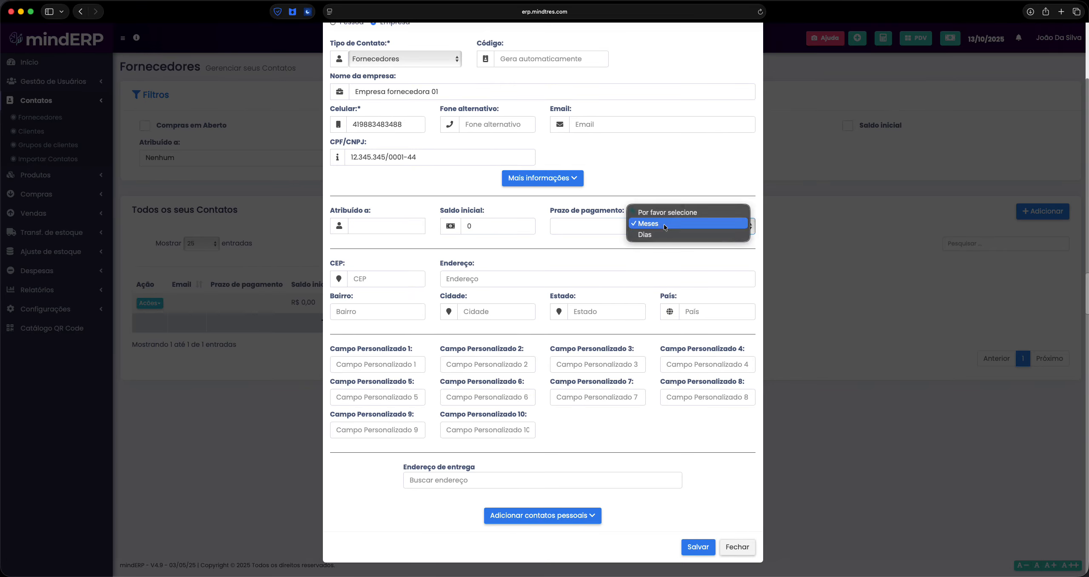
pyautogui.click(660, 242)
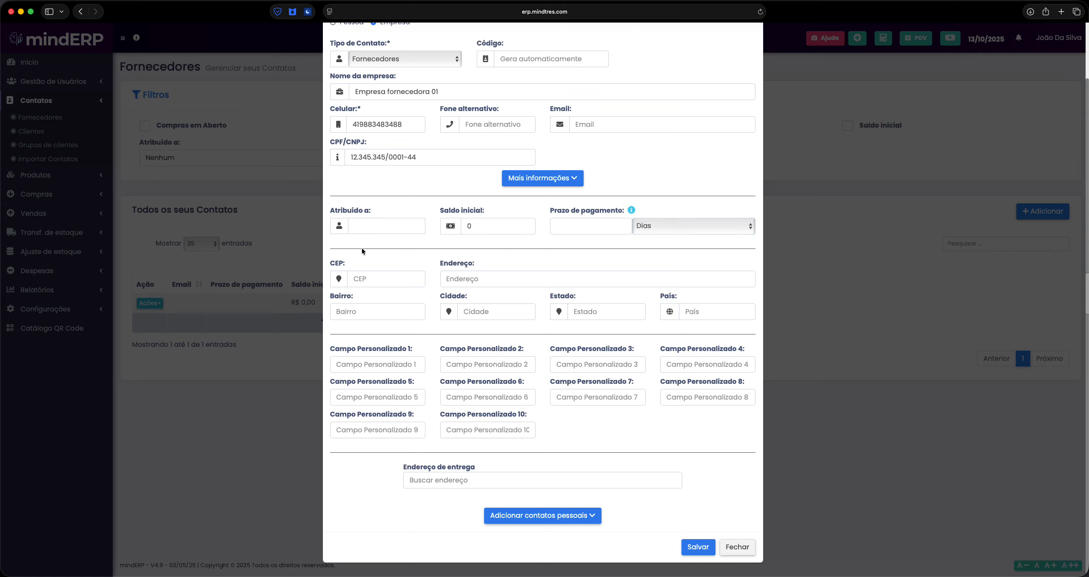
# Step through the postal code, address and custom fields
pyautogui.click(357, 279)
pyautogui.click(446, 284)
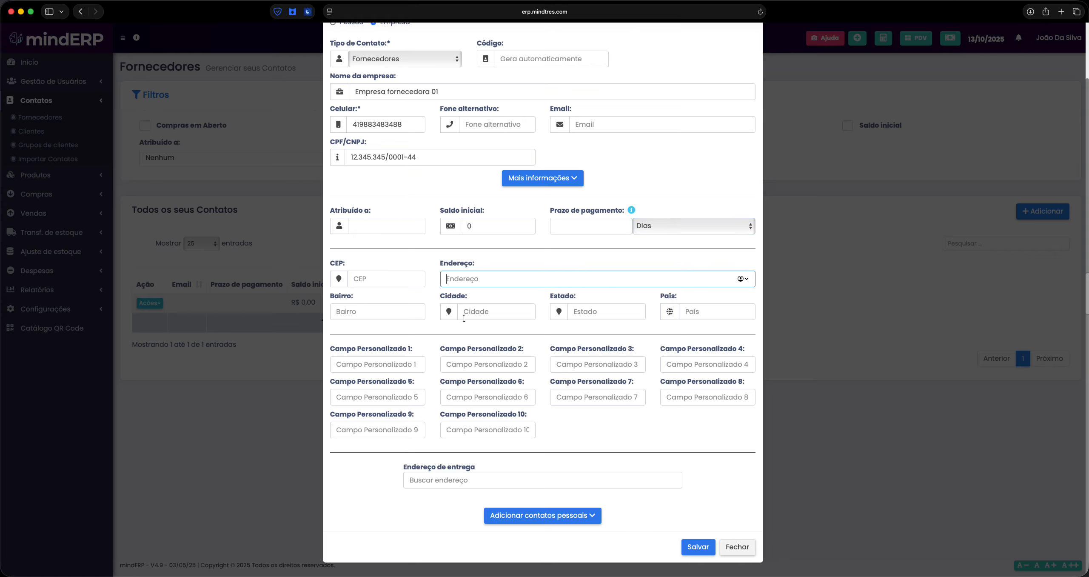
pyautogui.click(373, 361)
pyautogui.press('Tab')
pyautogui.press('Tab')
pyautogui.press('Tab')
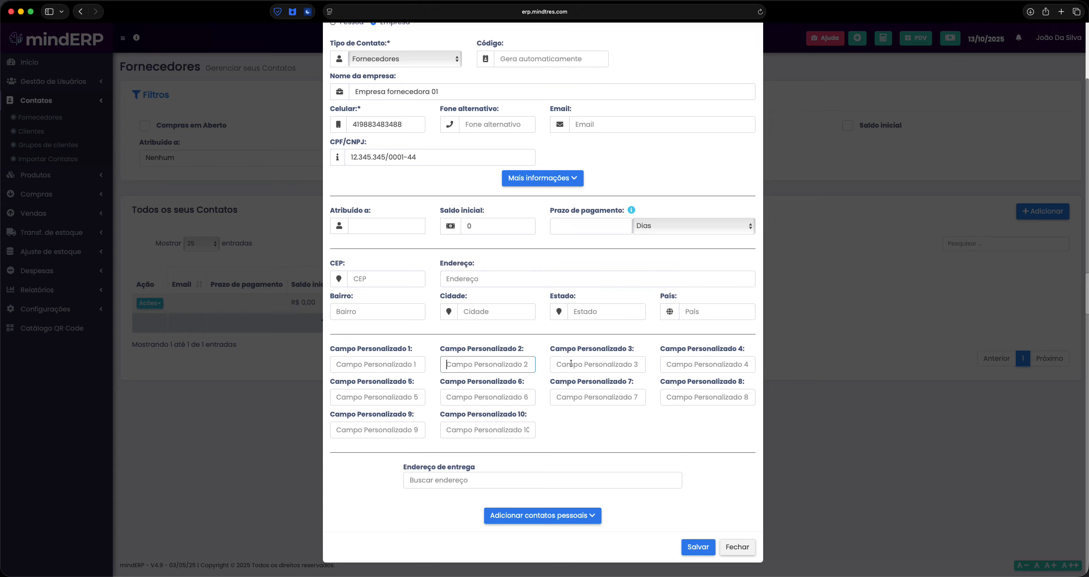
pyautogui.click(718, 402)
pyautogui.click(612, 398)
pyautogui.click(504, 398)
pyautogui.click(502, 429)
# Return to the first custom field, check the delivery address search, and collapse Mais informações
pyautogui.click(395, 427)
pyautogui.click(383, 397)
pyautogui.click(382, 365)
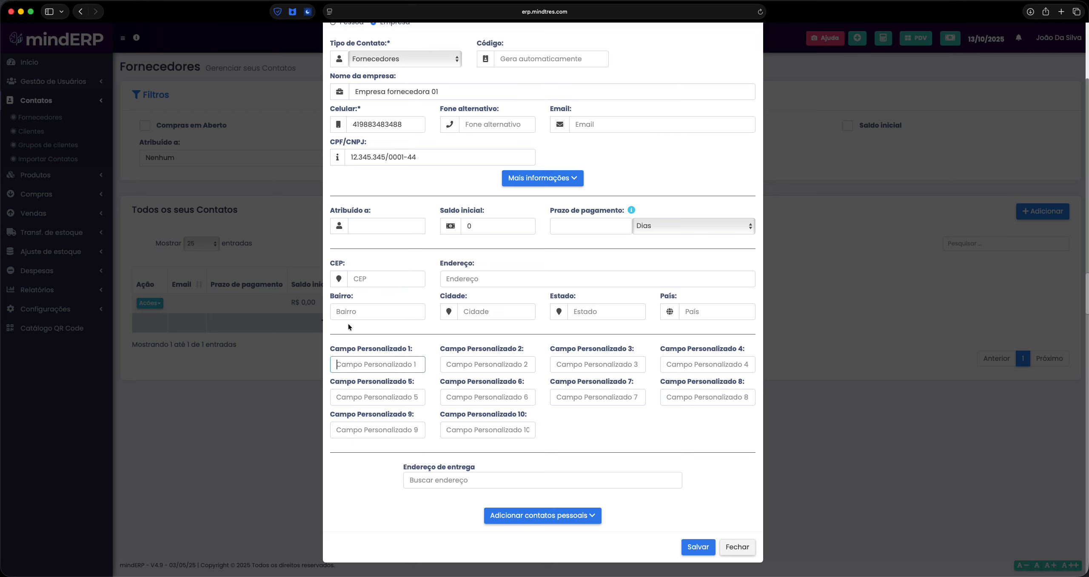
pyautogui.scroll(3, 386, 365)
pyautogui.scroll(-2, 404, 365)
pyautogui.click(447, 480)
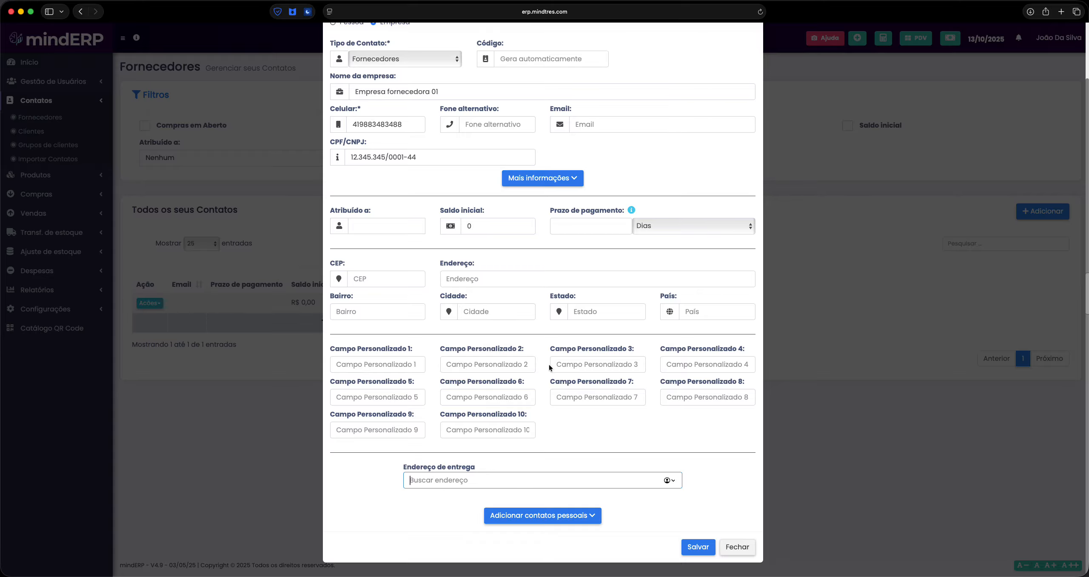
pyautogui.click(543, 183)
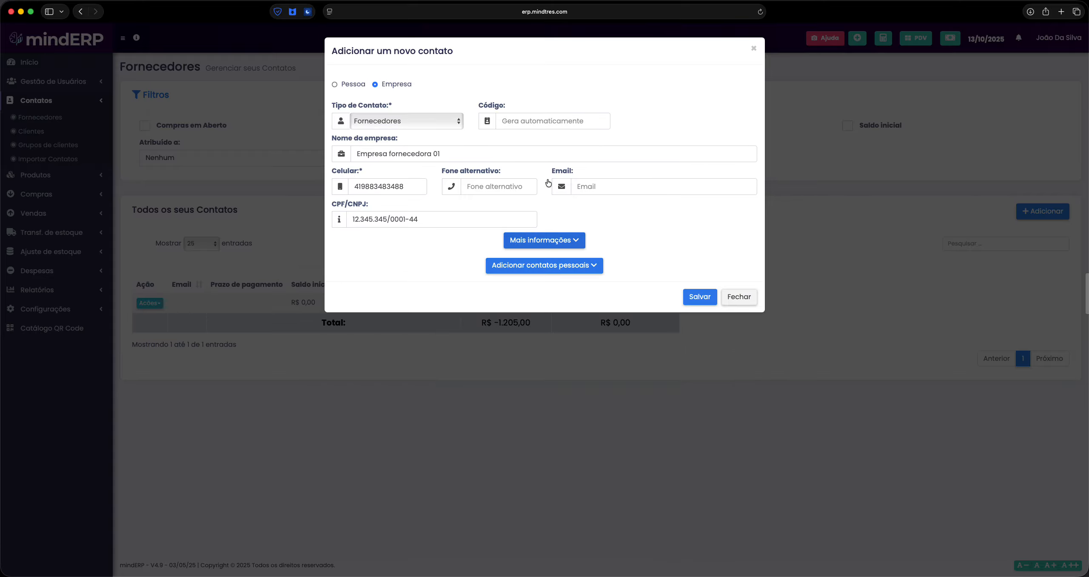
# Expand personal contacts, toggle Pessoa then back to Empresa, and open then close personal contact 2
pyautogui.click(558, 264)
pyautogui.scroll(-2, 555, 337)
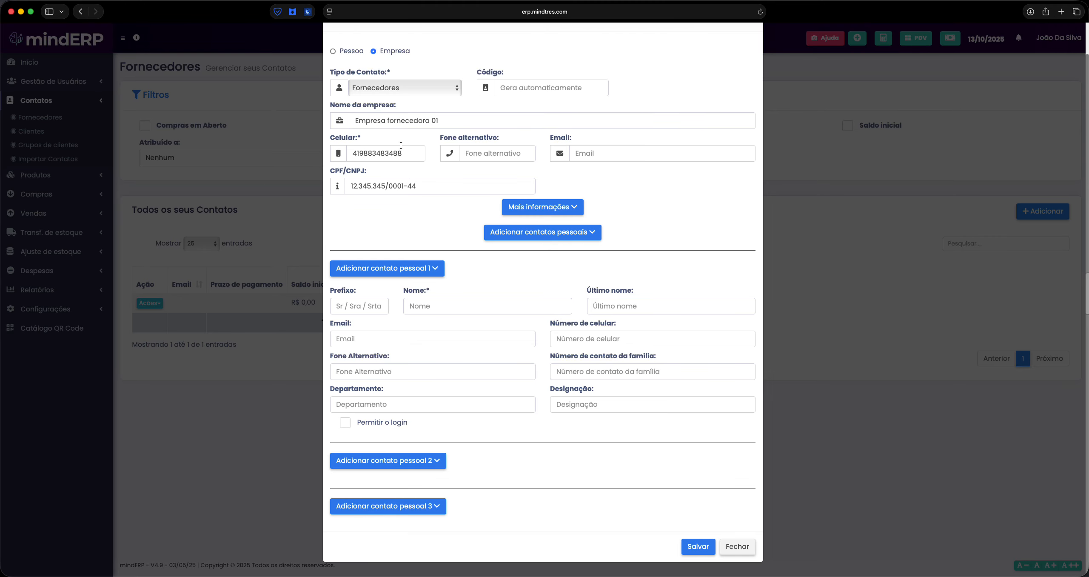
pyautogui.click(352, 51)
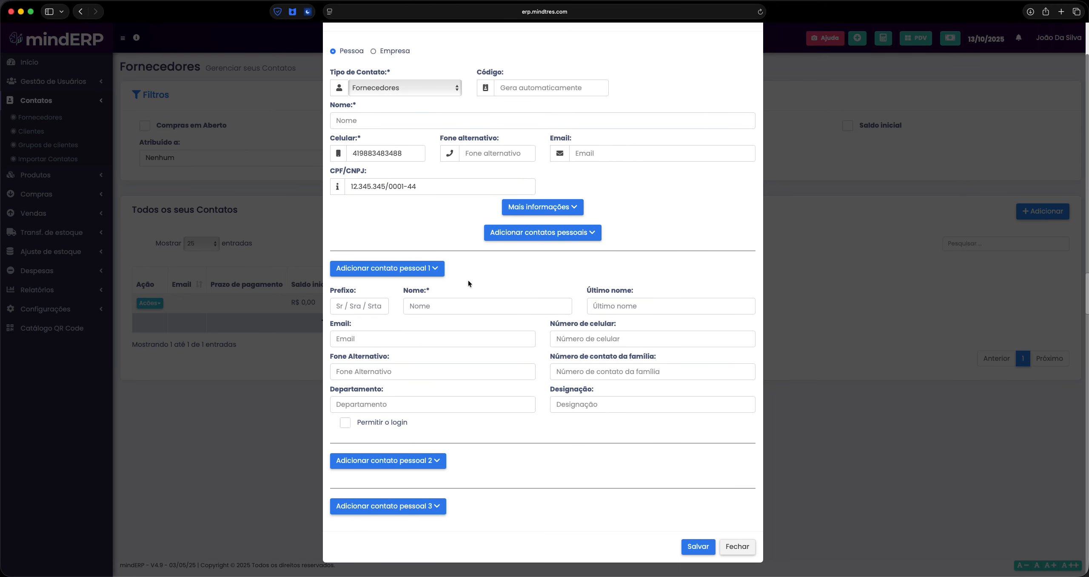
pyautogui.click(394, 51)
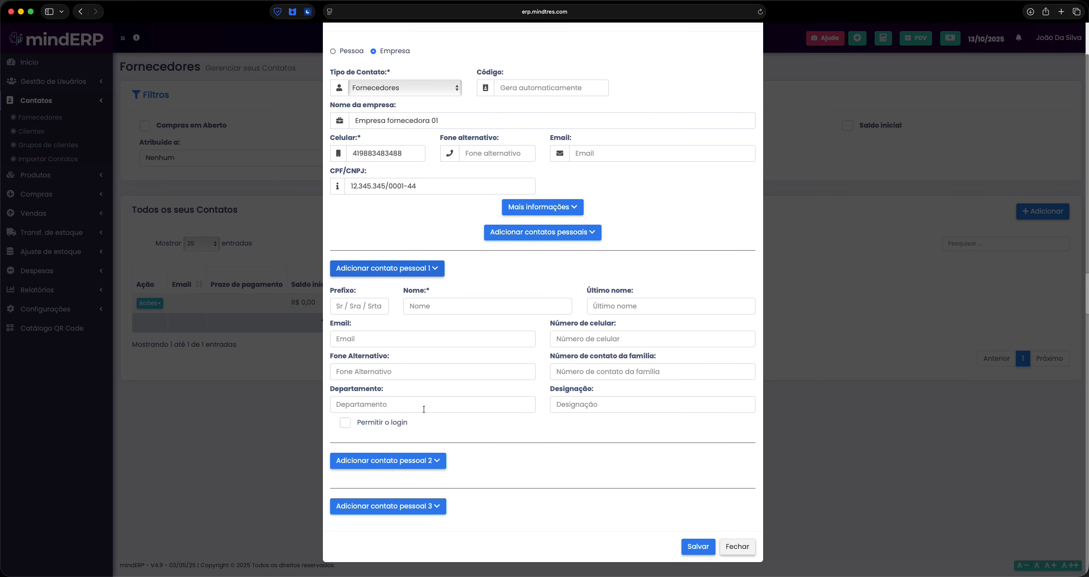
pyautogui.click(432, 464)
pyautogui.scroll(-3, 436, 457)
pyautogui.click(435, 316)
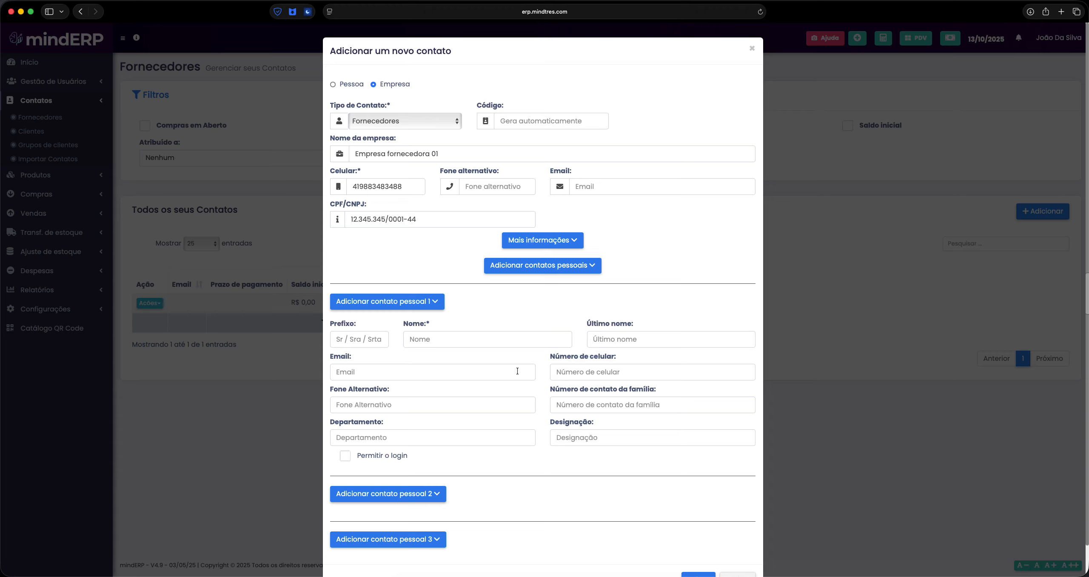
# Step through personal contact 1's name, Departamento and Designação fields, and toggle Permitir o login
pyautogui.click(470, 337)
pyautogui.press('Tab')
pyautogui.click(433, 434)
pyautogui.click(612, 438)
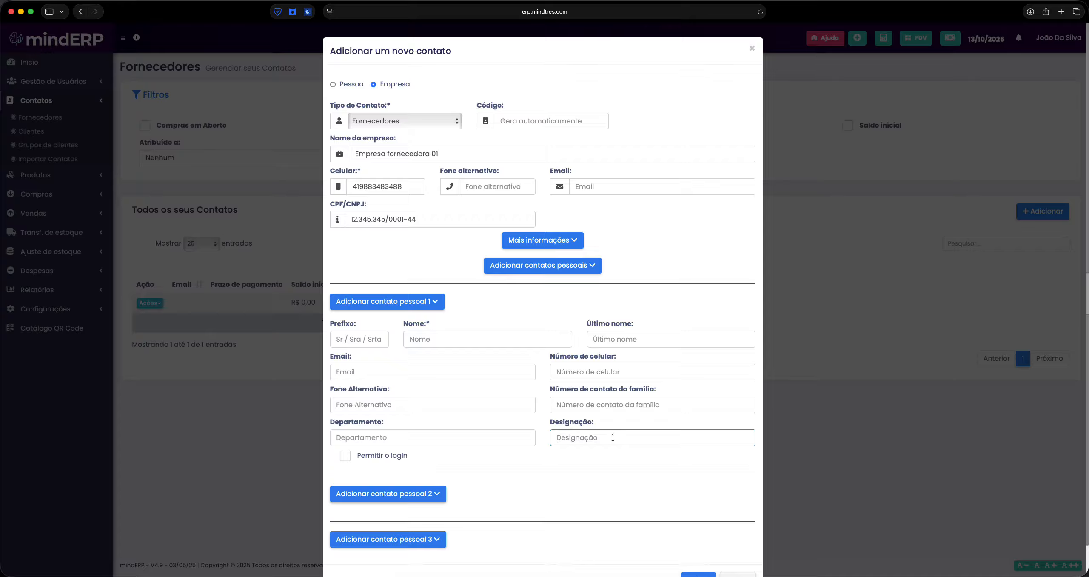
pyautogui.click(365, 461)
pyautogui.scroll(-3, 421, 387)
pyautogui.scroll(3, 500, 393)
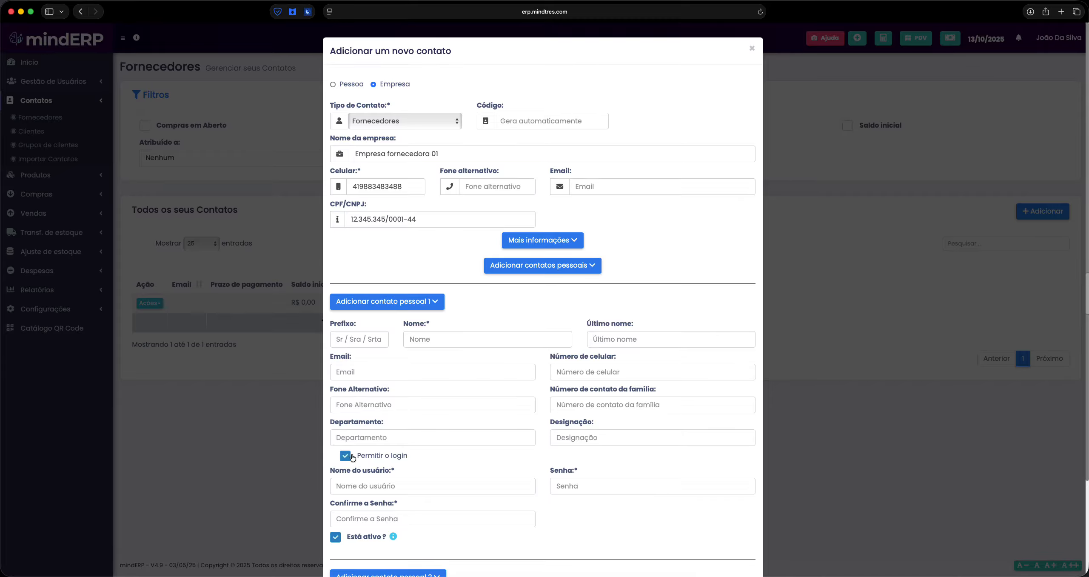
pyautogui.scroll(-3, 428, 439)
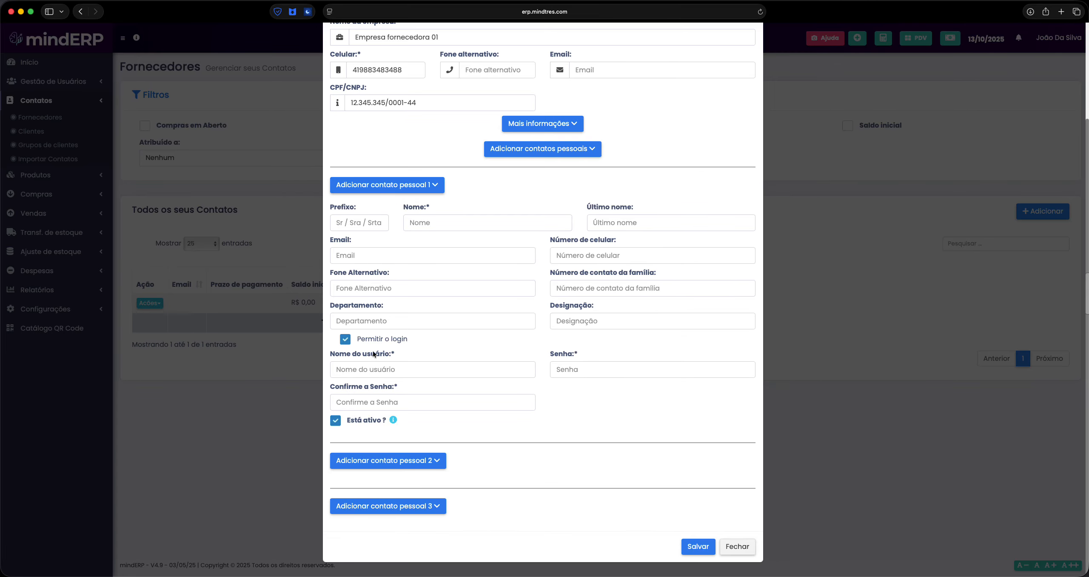
pyautogui.click(345, 339)
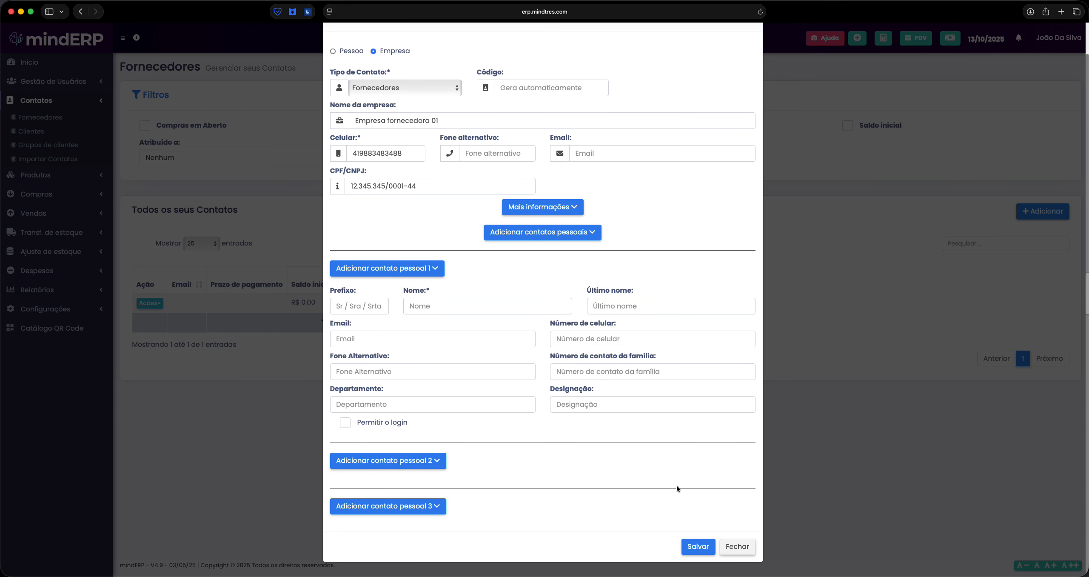
# Save Empresa fornecedora 01 as a new supplier and reload the Fornecedores list
pyautogui.click(696, 546)
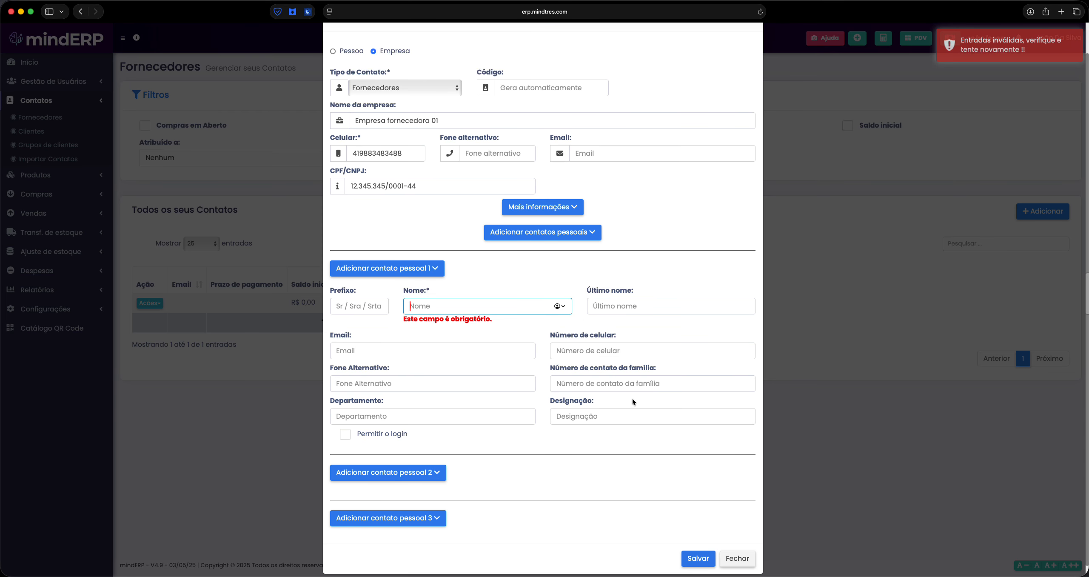
pyautogui.click(425, 268)
pyautogui.click(700, 433)
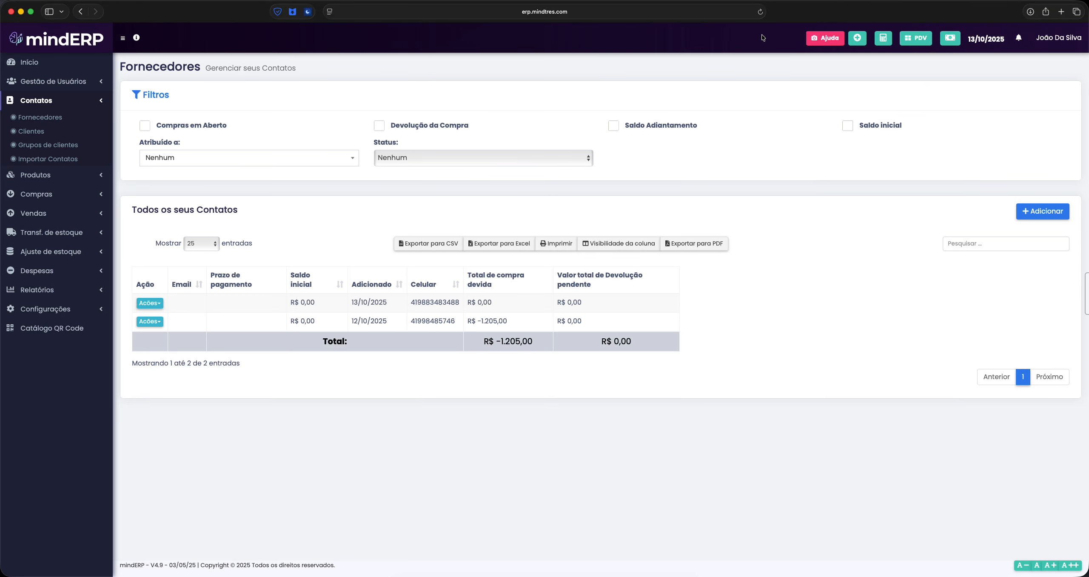
pyautogui.click(761, 12)
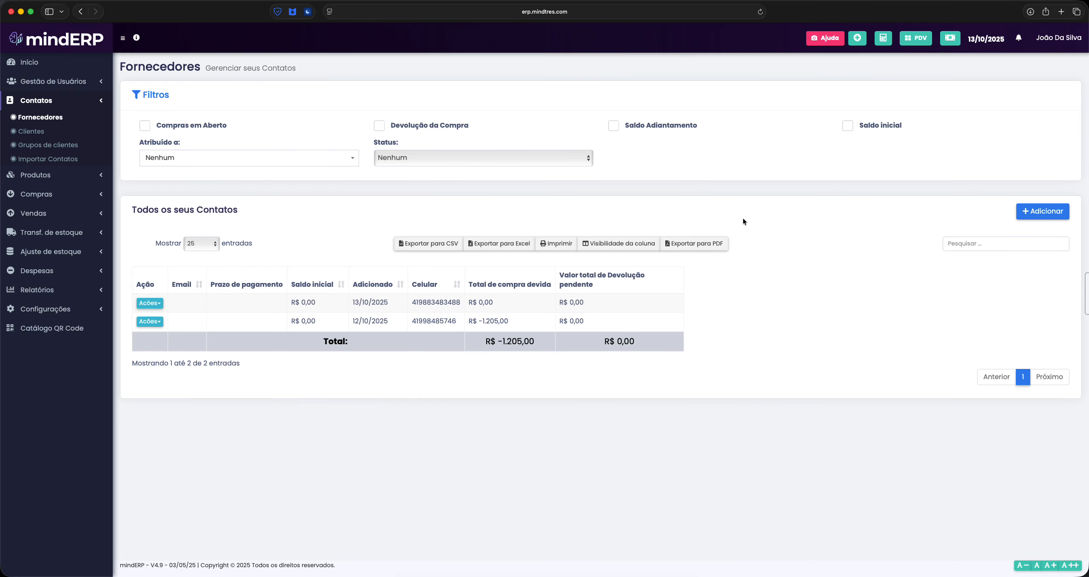
# Hide the Ação, Email, Prazo de pagamento, Saldo inicial, Adicionado, Celular and due-total columns
pyautogui.click(619, 244)
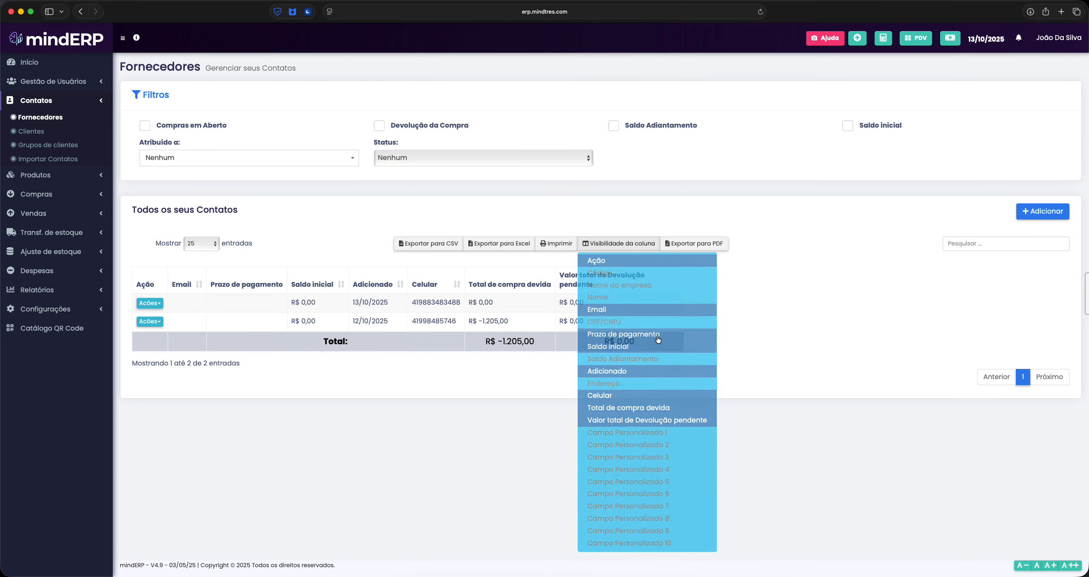
pyautogui.click(605, 262)
pyautogui.click(606, 313)
pyautogui.click(625, 338)
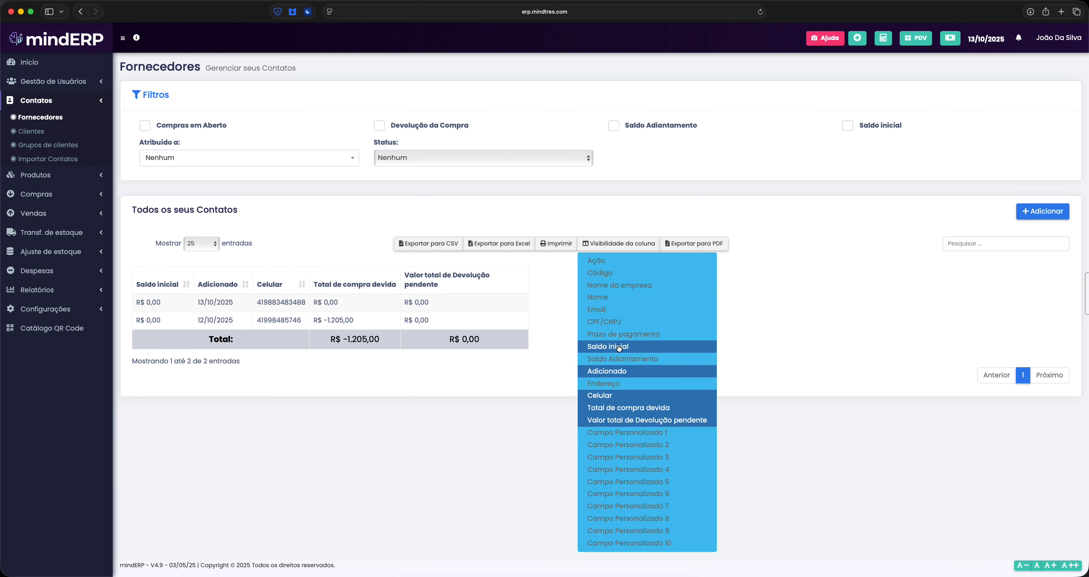
pyautogui.click(619, 348)
pyautogui.click(610, 371)
pyautogui.click(615, 396)
pyautogui.click(621, 410)
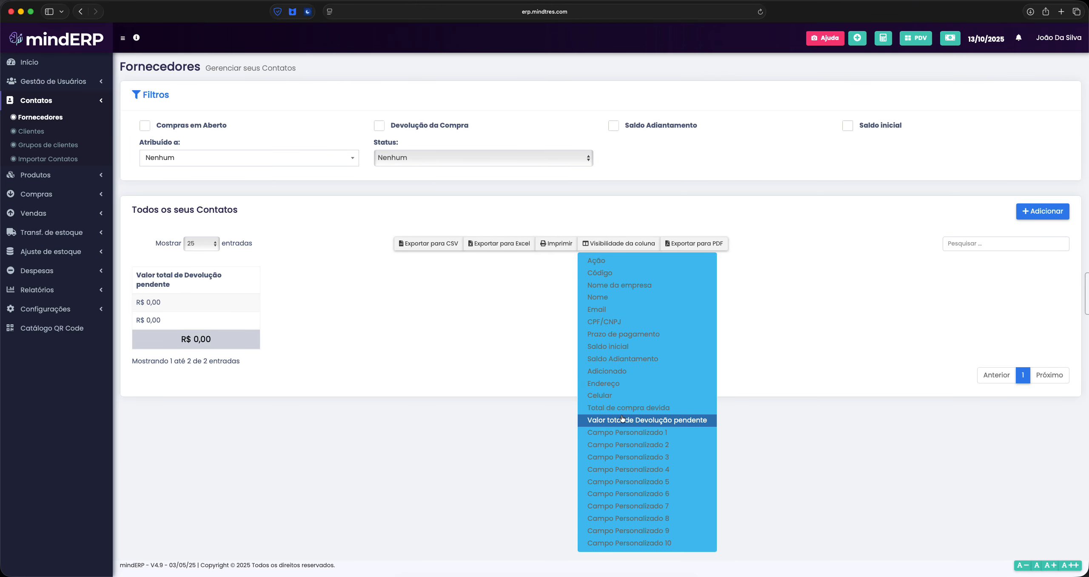
pyautogui.click(645, 420)
# Show every standard supplier column again, from Ação through Valor total de Devolução pendente
pyautogui.click(608, 261)
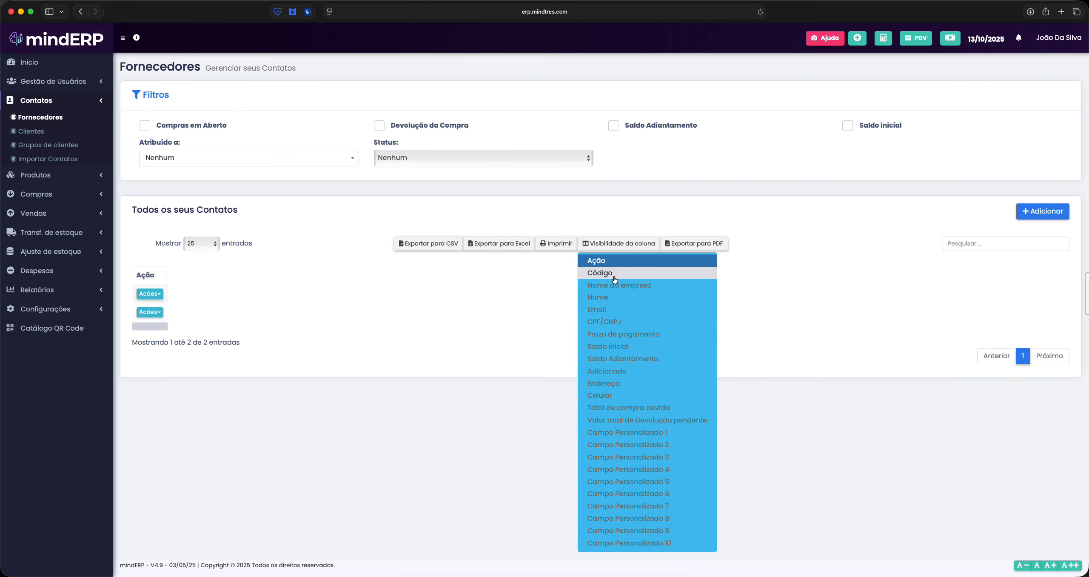
pyautogui.click(612, 273)
pyautogui.click(612, 288)
pyautogui.click(614, 297)
pyautogui.click(615, 309)
pyautogui.click(617, 322)
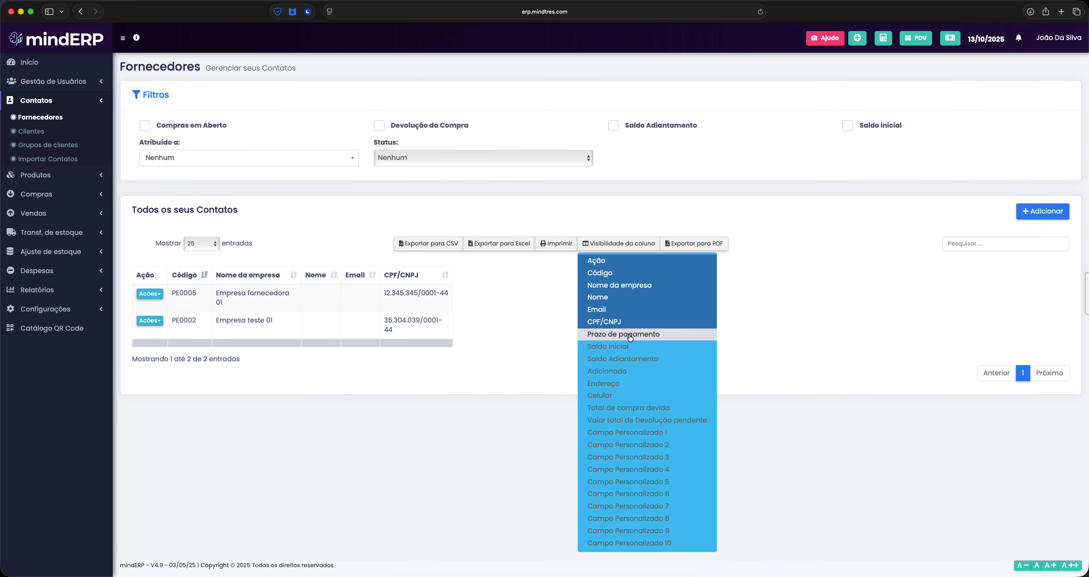
pyautogui.click(620, 334)
pyautogui.click(623, 346)
pyautogui.click(623, 358)
pyautogui.click(625, 371)
pyautogui.click(626, 384)
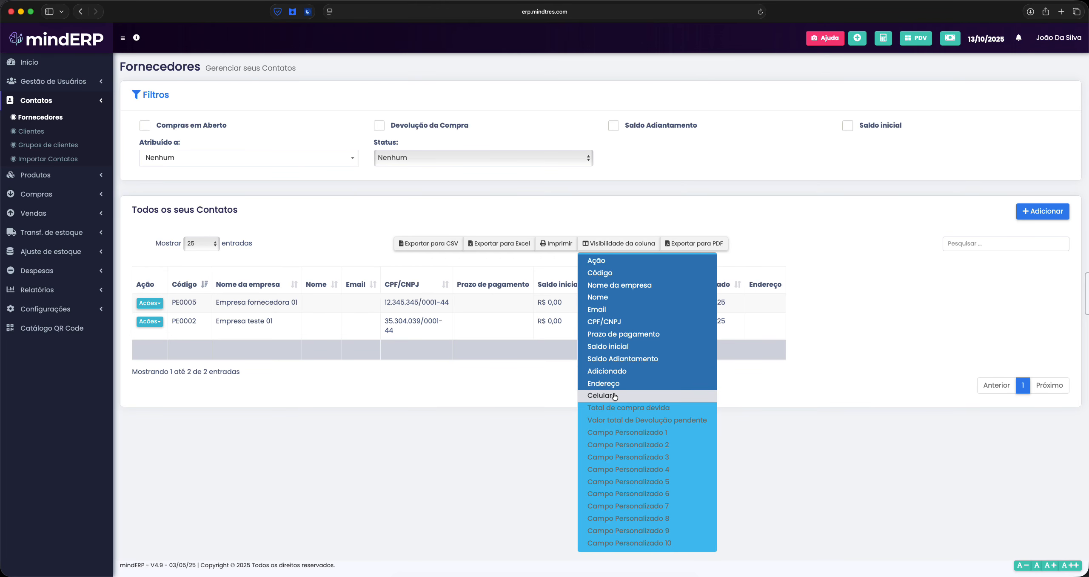
pyautogui.click(627, 395)
pyautogui.click(627, 407)
pyautogui.click(629, 420)
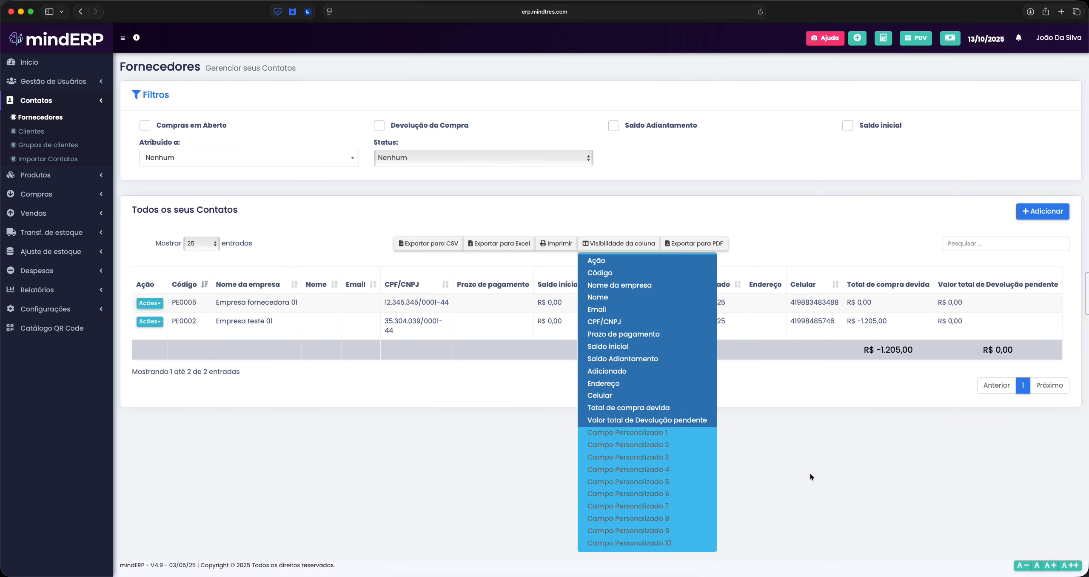
pyautogui.click(823, 382)
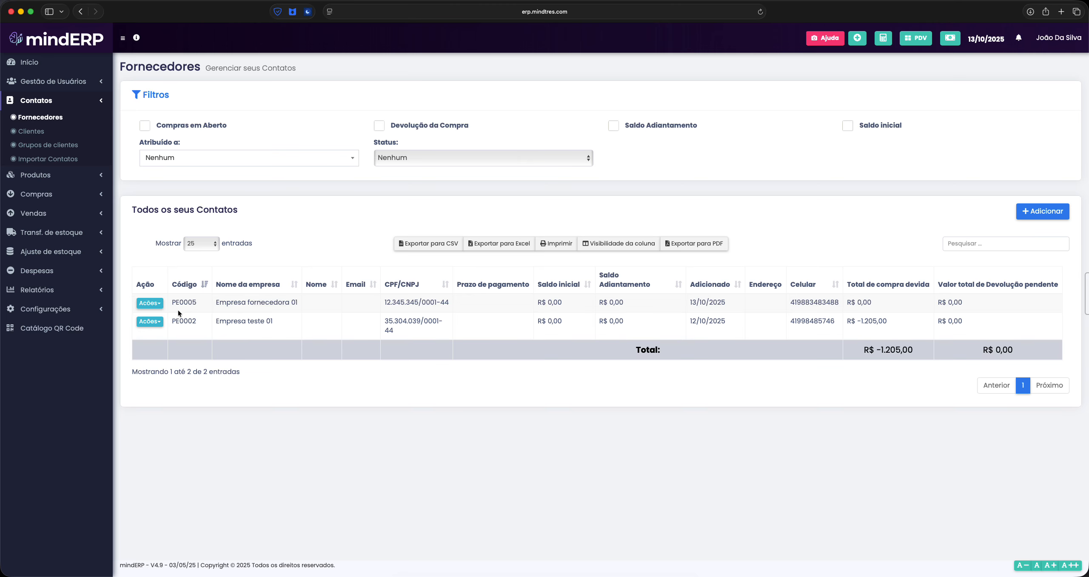
# Open the Visualização page of supplier PE0005, Empresa fornecedora 01, from its Ações menu
pyautogui.moveTo(198, 302); pyautogui.dragTo(172, 305)
pyautogui.click(238, 374)
pyautogui.moveTo(176, 302)
pyautogui.mouseDown()
pyautogui.moveTo(194, 302)
pyautogui.moveTo(197, 323)
pyautogui.moveTo(177, 302)
pyautogui.mouseUp()
pyautogui.click(194, 298)
pyautogui.click(238, 403)
pyautogui.click(193, 331)
pyautogui.click(155, 304)
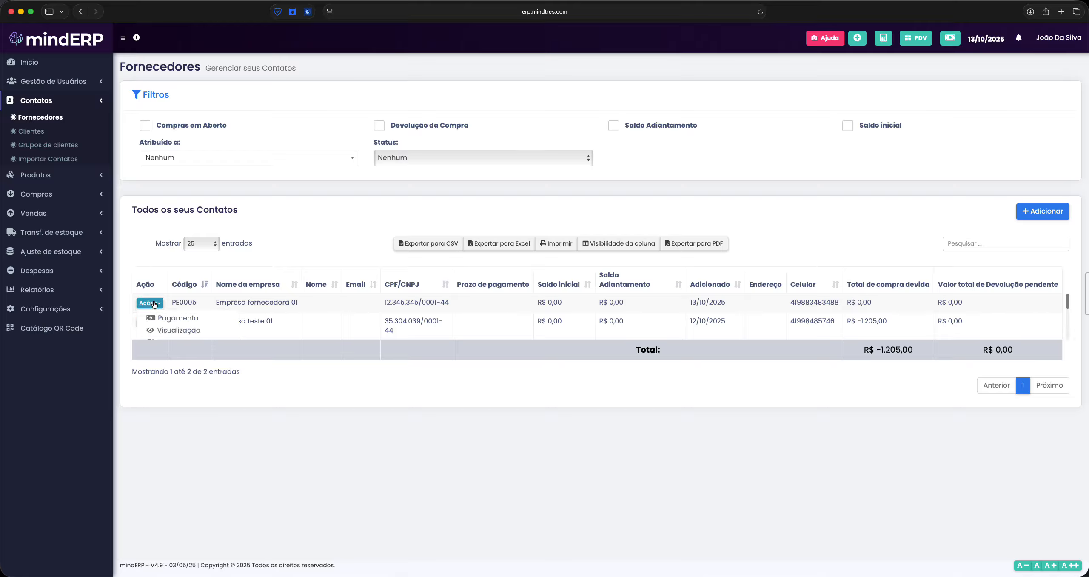
pyautogui.click(195, 328)
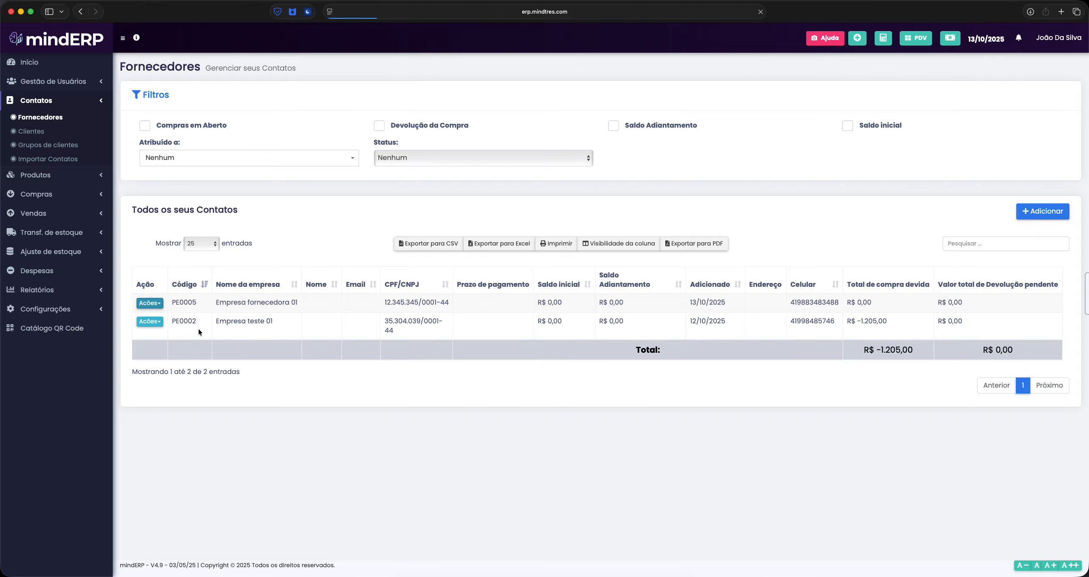
# Switch Empresa fornecedora 01's ledger to its second format and inspect the entries
pyautogui.scroll(-1, 564, 420)
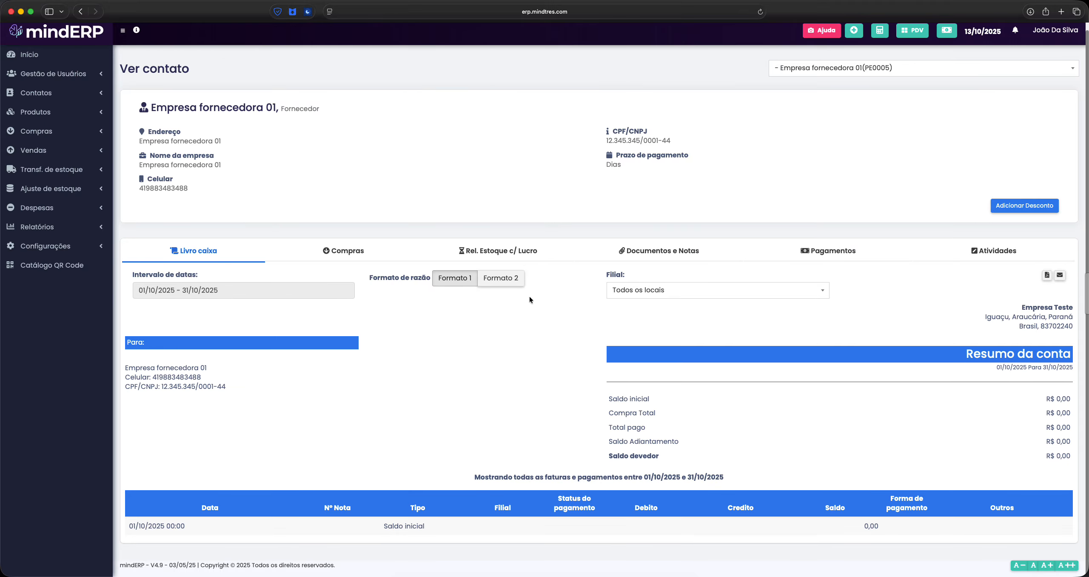
pyautogui.scroll(1, 628, 386)
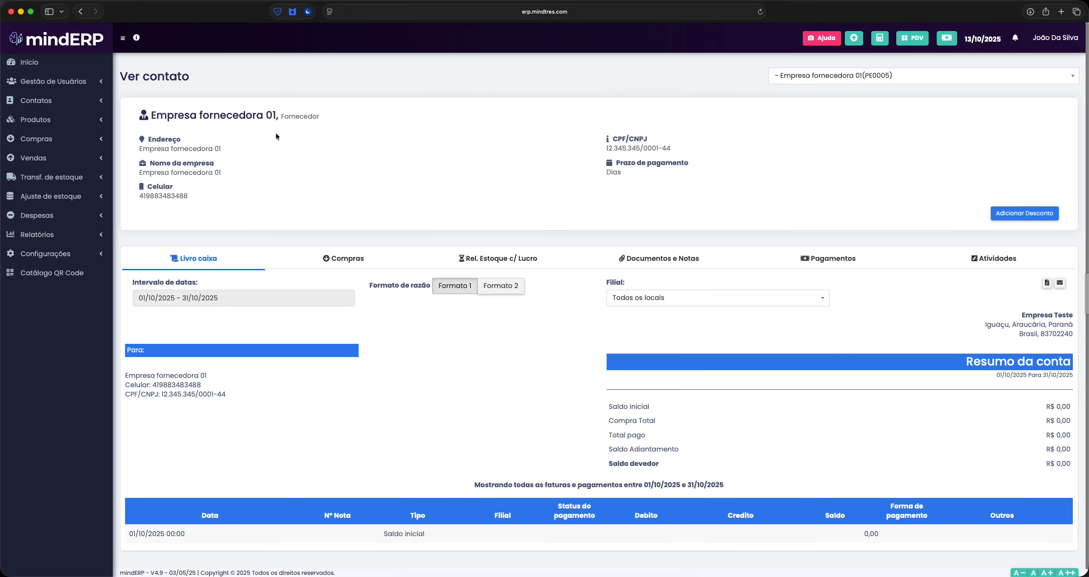
pyautogui.click(493, 293)
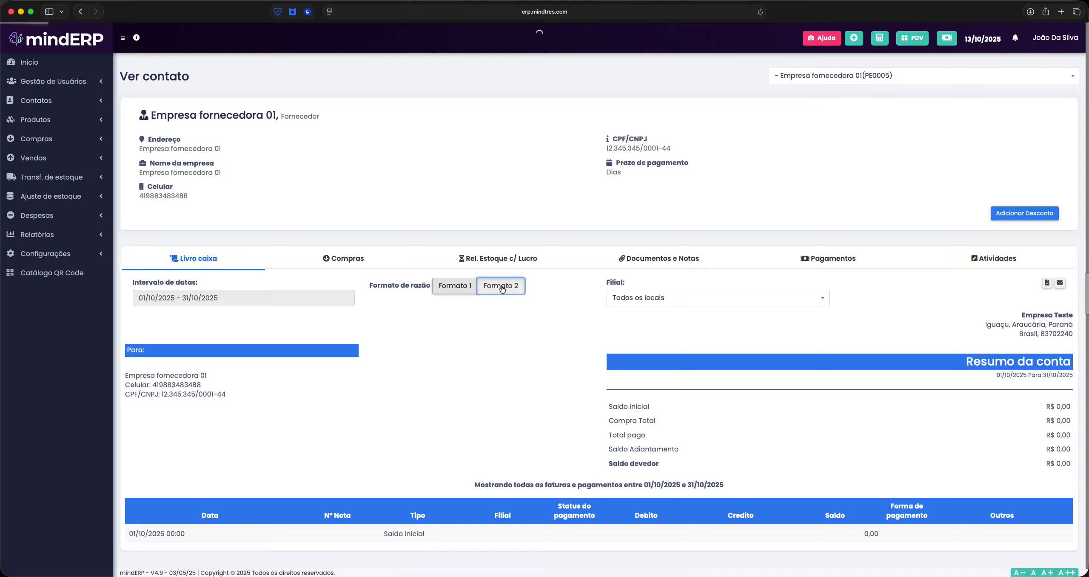
pyautogui.scroll(-3, 468, 353)
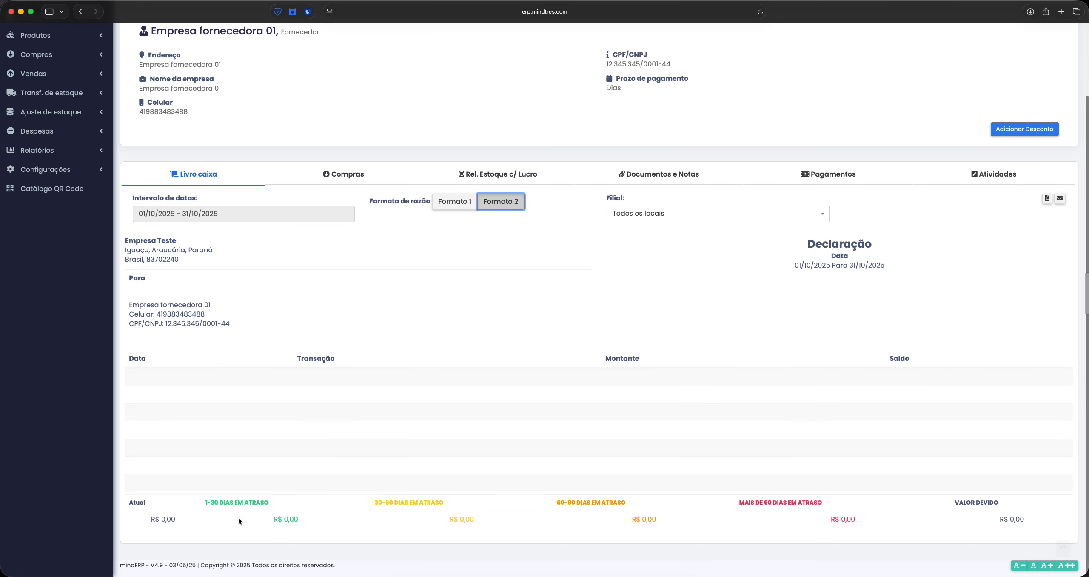
pyautogui.moveTo(202, 502); pyautogui.dragTo(287, 505)
pyautogui.click(288, 506)
pyautogui.moveTo(378, 504); pyautogui.dragTo(455, 506)
pyautogui.click(467, 510)
pyautogui.scroll(2, 948, 487)
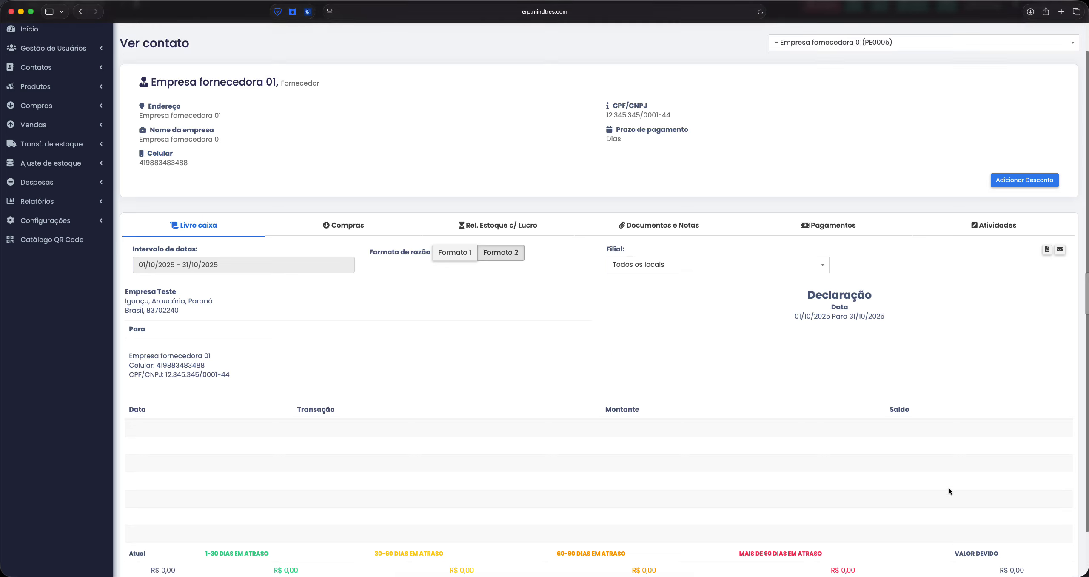
# Check the supplier's purchases, stock report, documents and notes, payments and activity tabs
pyautogui.click(355, 257)
pyautogui.click(511, 258)
pyautogui.click(677, 260)
pyautogui.click(821, 259)
pyautogui.click(1009, 265)
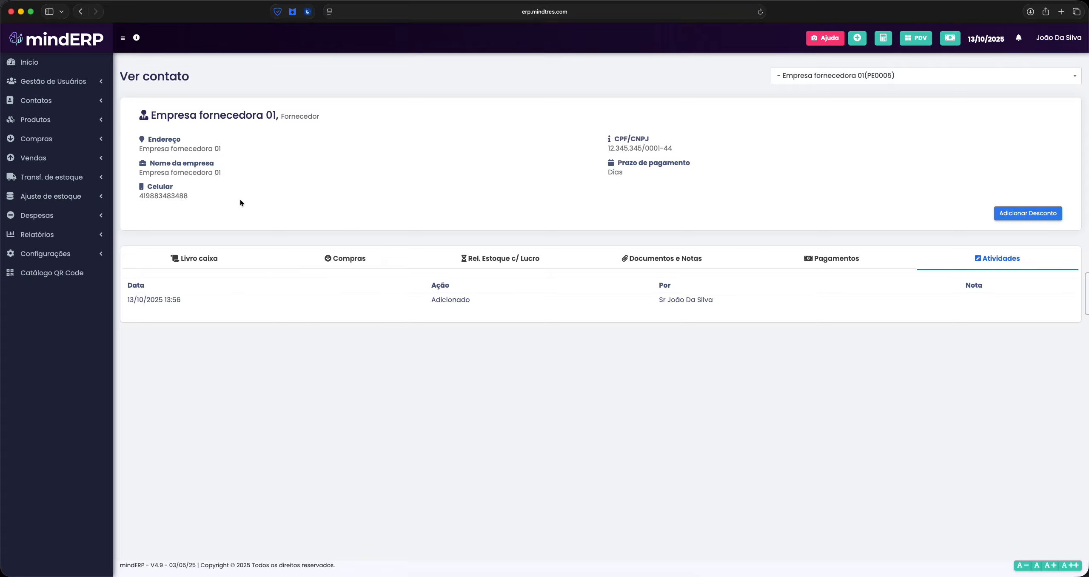
# Return to the Fornecedores list and open Empresa fornecedora 01's Ações menu
pyautogui.click(72, 102)
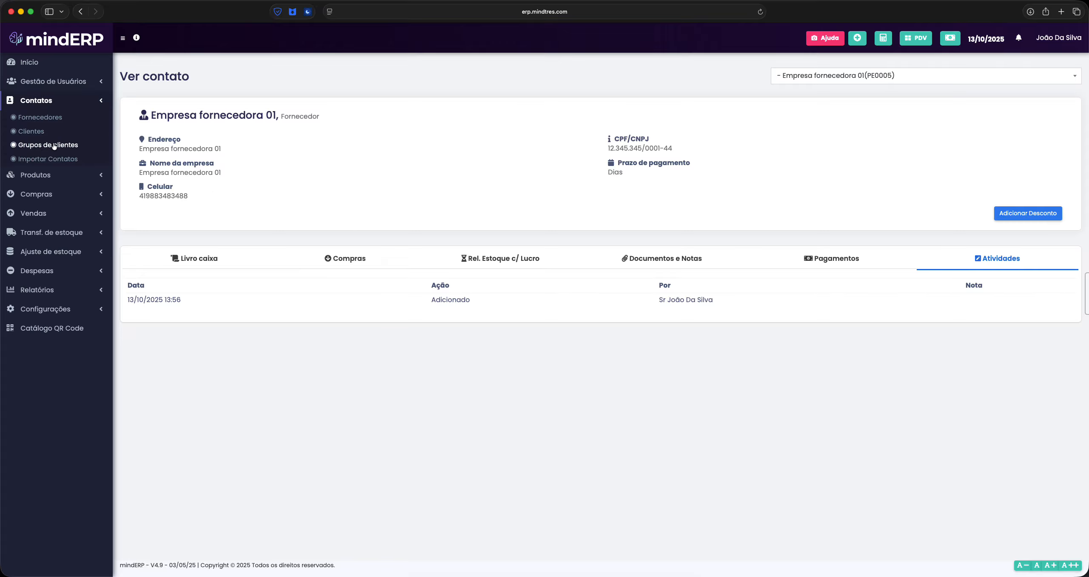
pyautogui.click(46, 119)
pyautogui.click(156, 305)
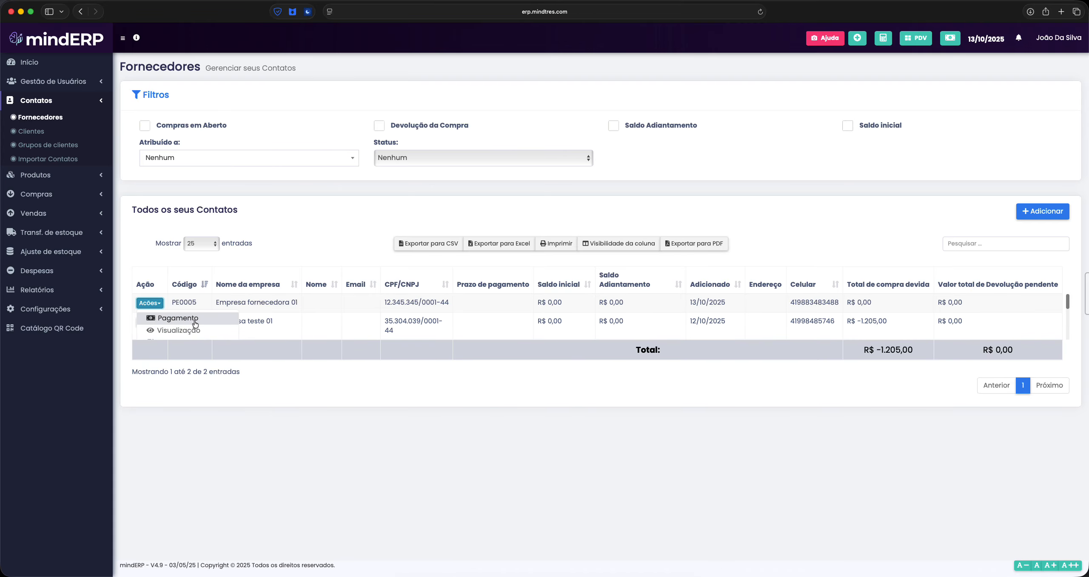
# Choose Visualização in Empresa fornecedora 01's Ações menu to reopen its Ver contato page
pyautogui.scroll(-3, 195, 324)
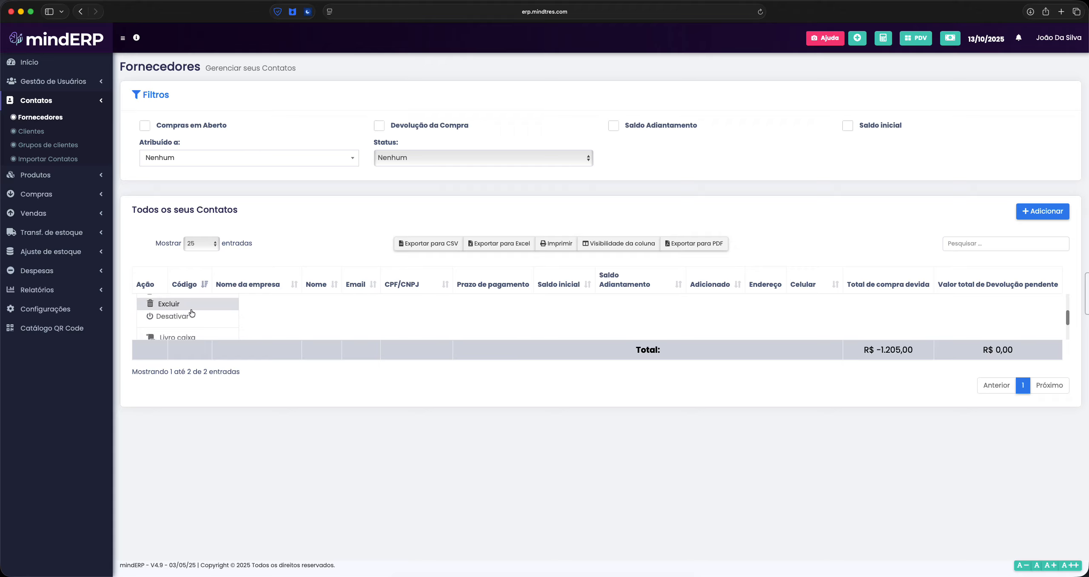
pyautogui.scroll(2, 205, 317)
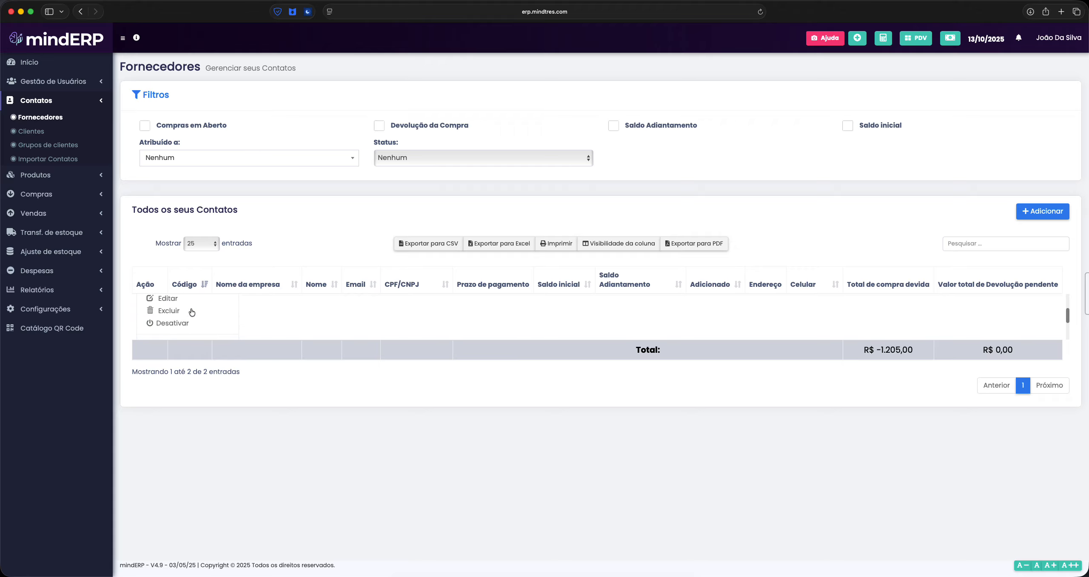
pyautogui.scroll(-3, 199, 319)
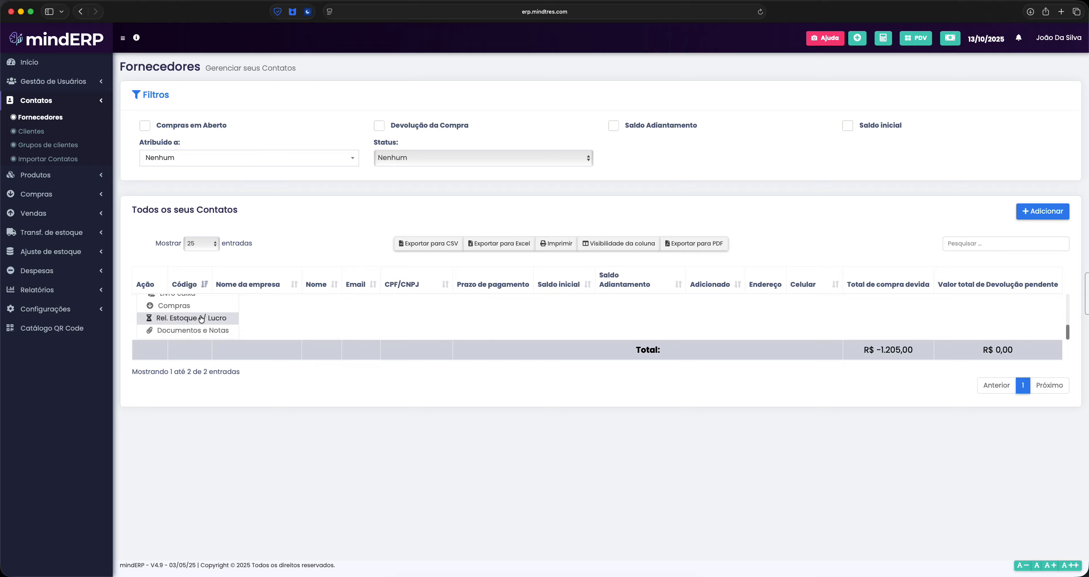
pyautogui.moveTo(1068, 333)
pyautogui.mouseDown()
pyautogui.moveTo(1076, 304)
pyautogui.moveTo(1080, 345)
pyautogui.mouseUp()
pyautogui.scroll(5, 187, 317)
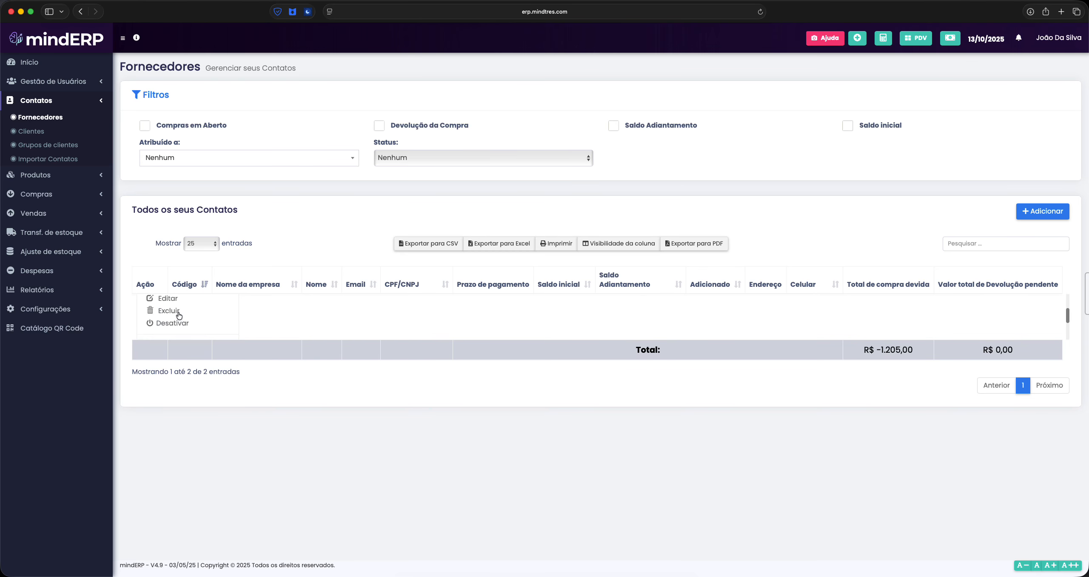
pyautogui.scroll(3, 197, 315)
pyautogui.click(195, 316)
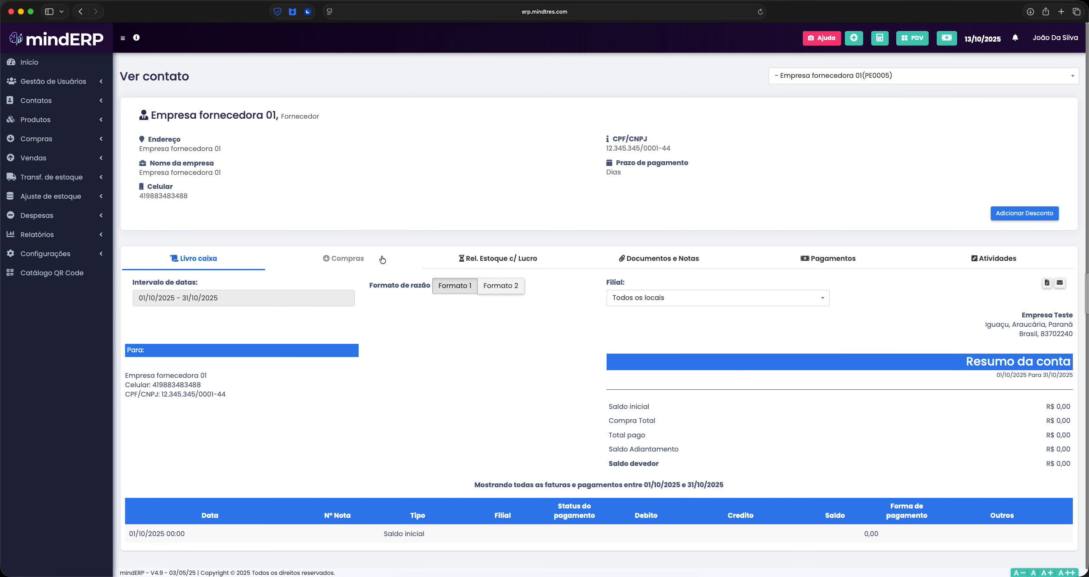
pyautogui.scroll(-1, 567, 452)
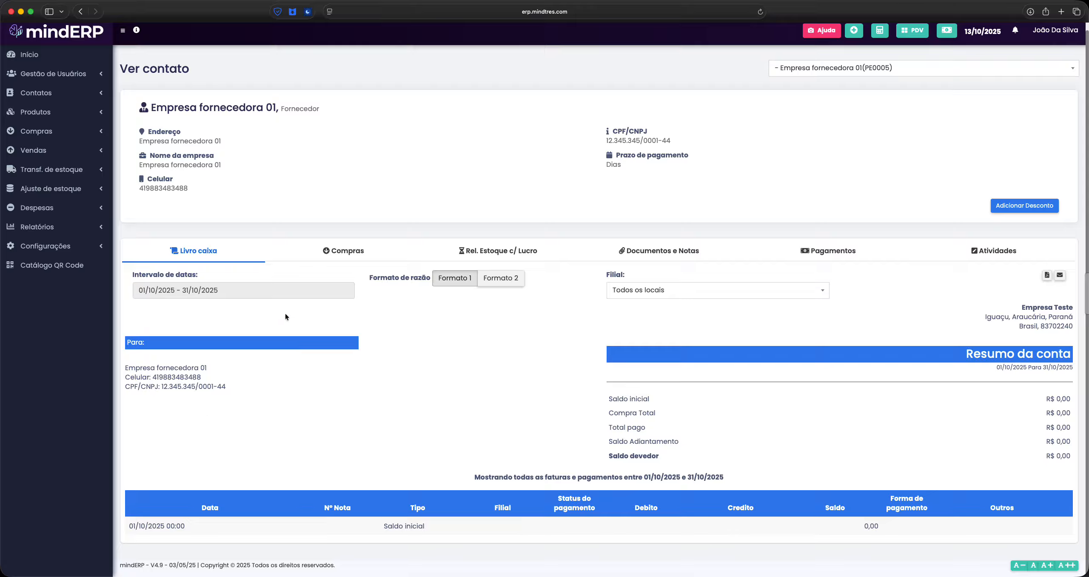
pyautogui.click(194, 289)
pyautogui.click(289, 327)
pyautogui.click(46, 92)
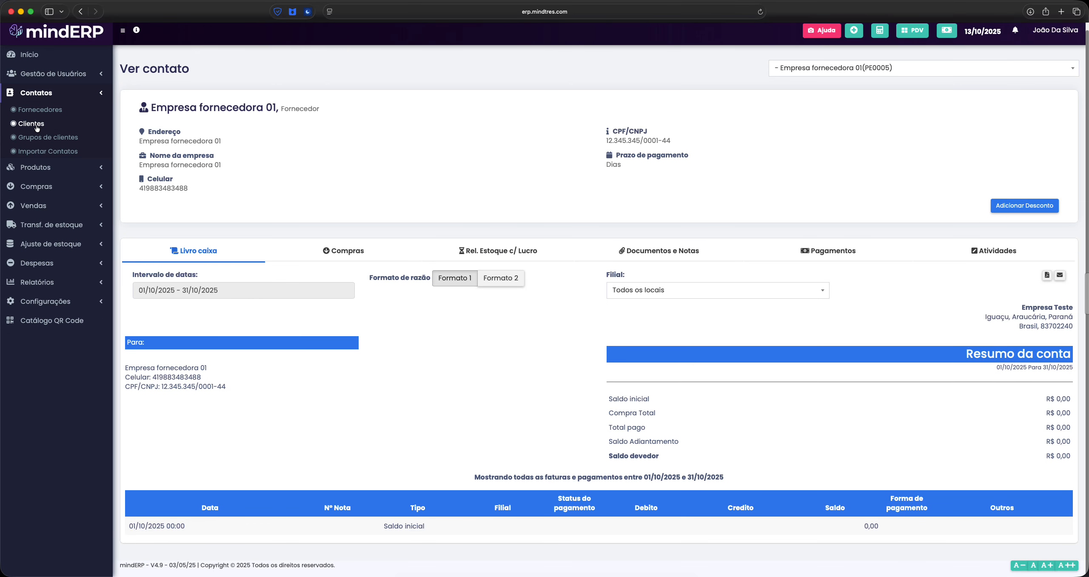
# Go to the Clientes list and start a new contact with + Adicionar
pyautogui.click(40, 128)
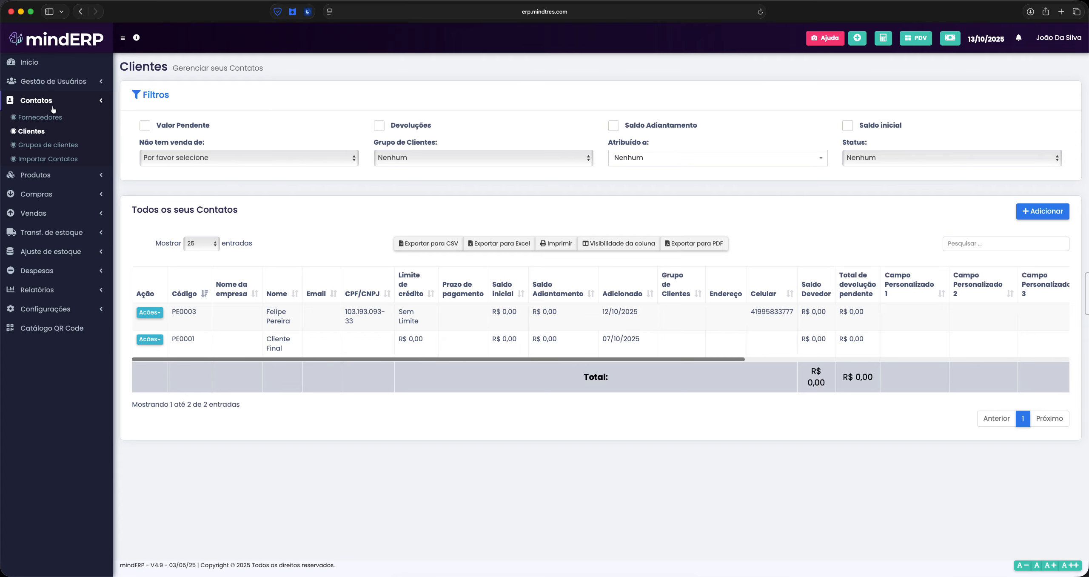
pyautogui.click(1042, 211)
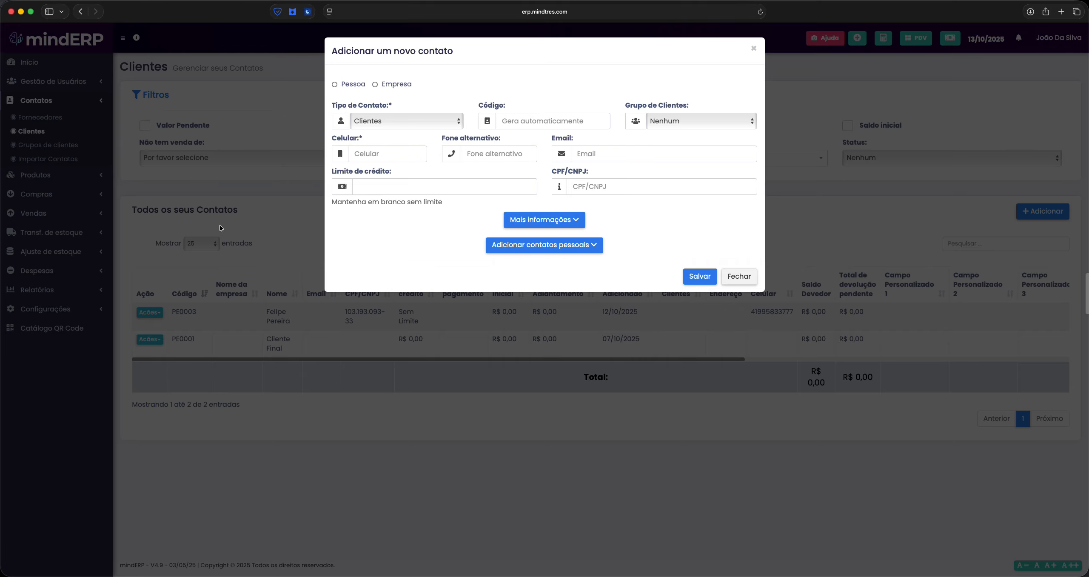
# Keep Clientes as contact type, choose Pessoa, and leave the client group as Nenhum
pyautogui.click(391, 123)
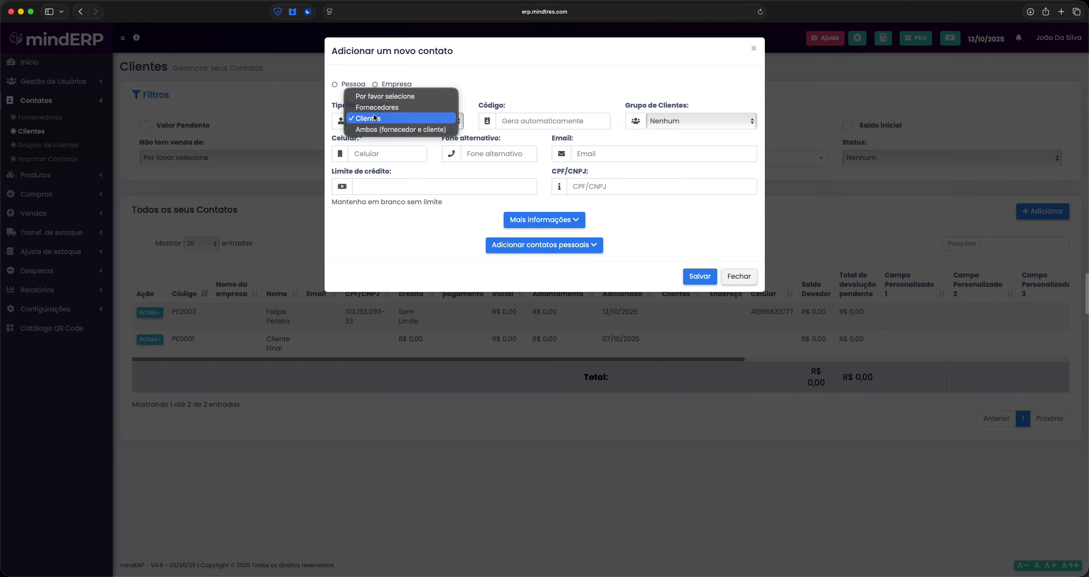
pyautogui.click(374, 118)
pyautogui.click(335, 84)
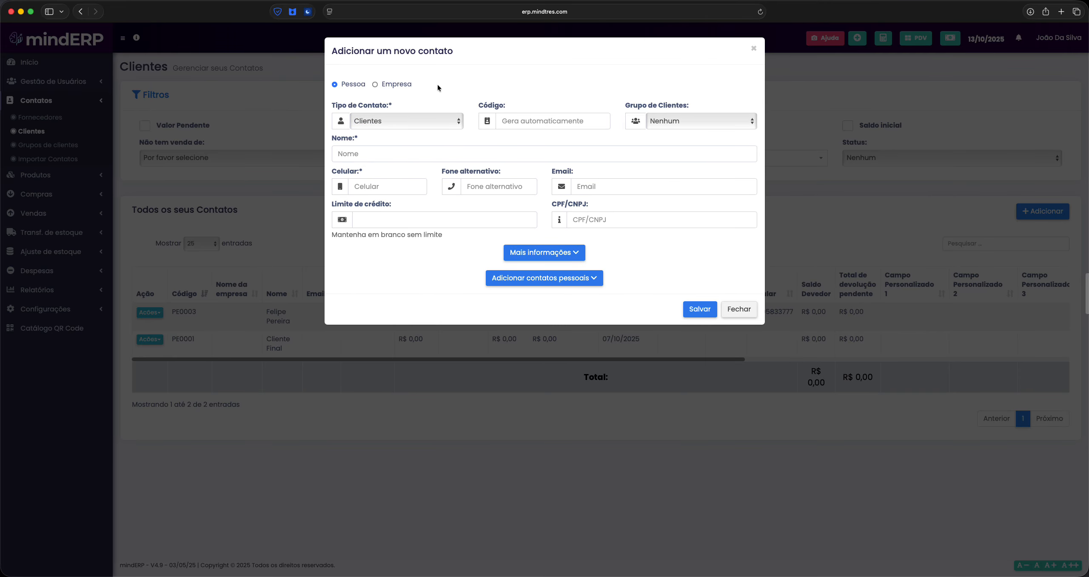
pyautogui.click(671, 124)
pyautogui.click(683, 115)
# Enter the client's first name, mobile number and CPF
pyautogui.click(382, 148)
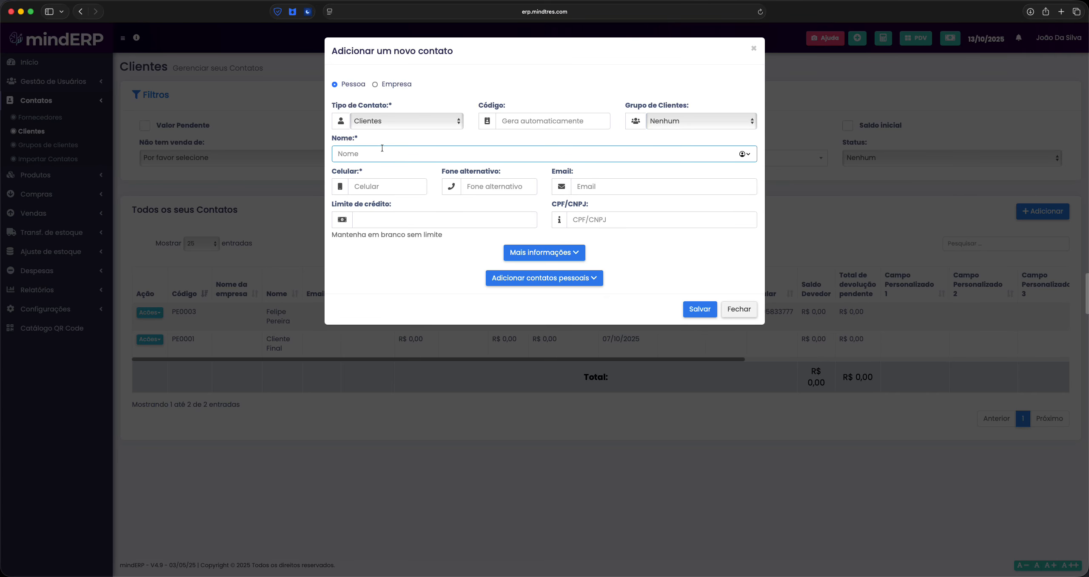
pyautogui.write('Caroline')
pyautogui.click(374, 190)
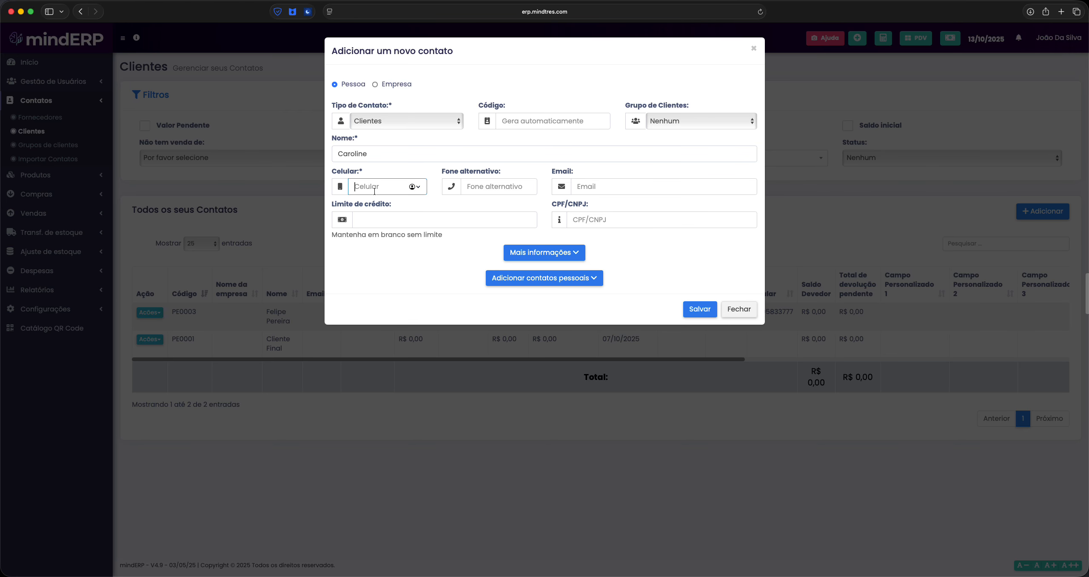
pyautogui.write('41999999999')
pyautogui.click(599, 221)
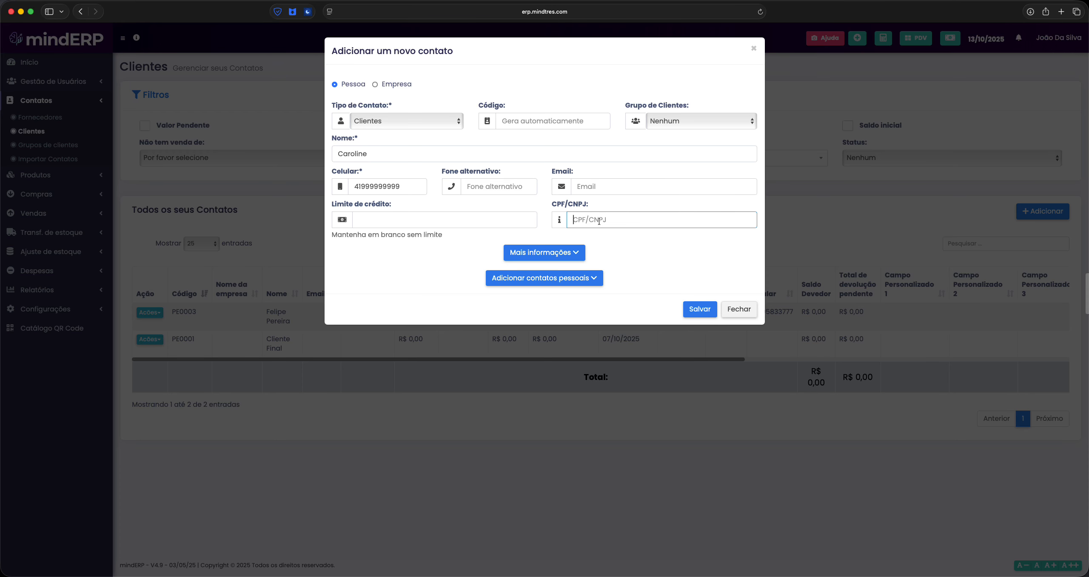
# Review the Mais informações and personal contact sections, leaving the assignee unset
pyautogui.click(546, 252)
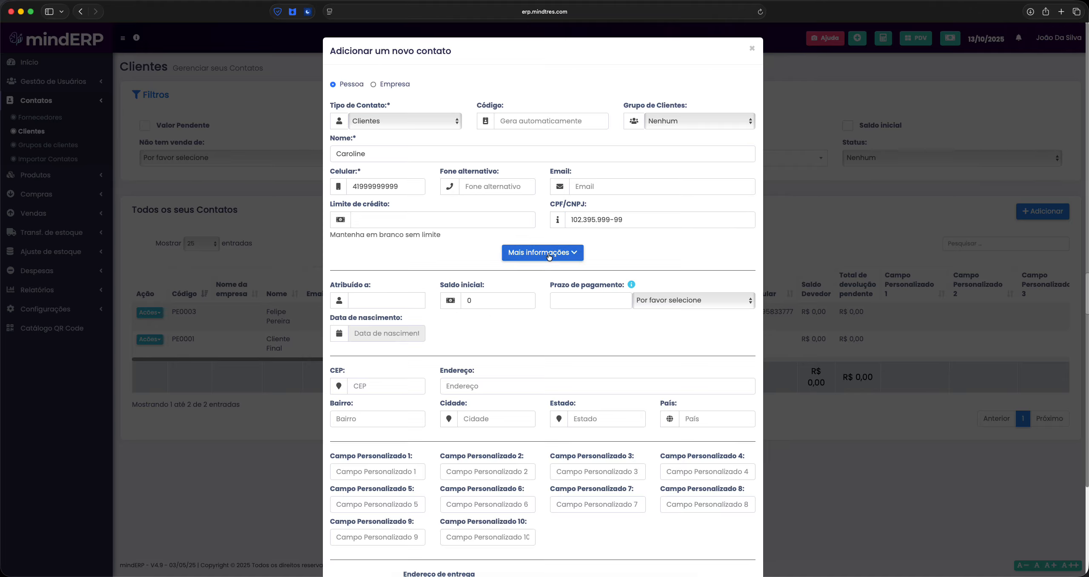
pyautogui.scroll(-5, 479, 321)
pyautogui.click(408, 193)
pyautogui.click(391, 191)
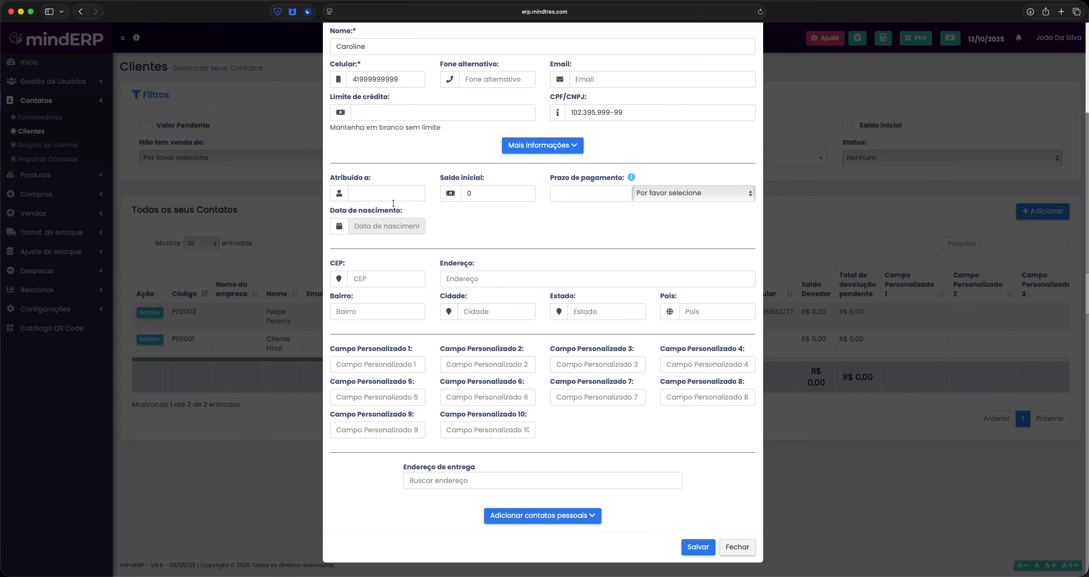
pyautogui.scroll(2, 531, 232)
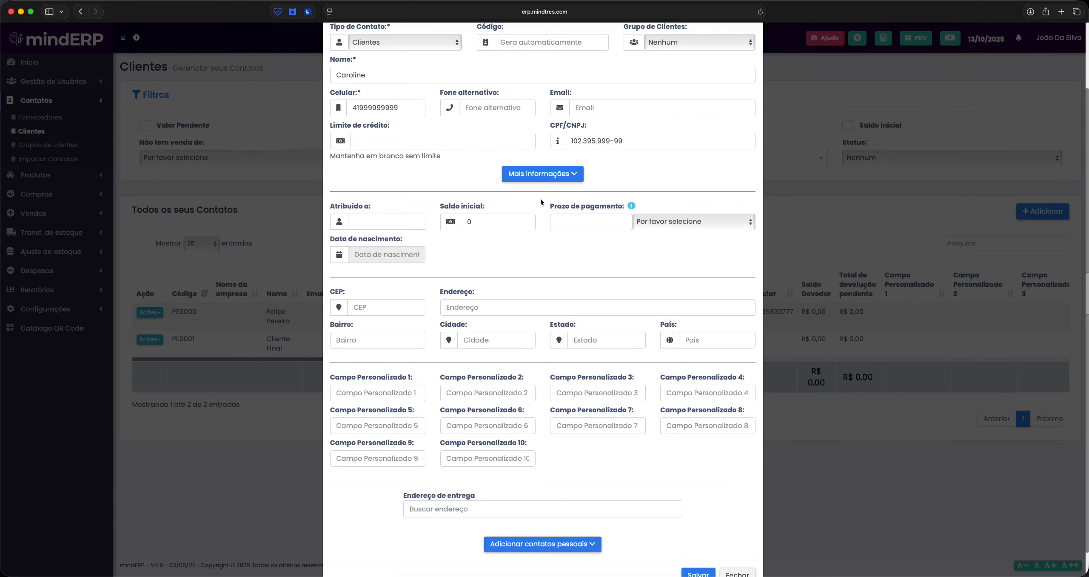
pyautogui.click(549, 176)
pyautogui.click(548, 281)
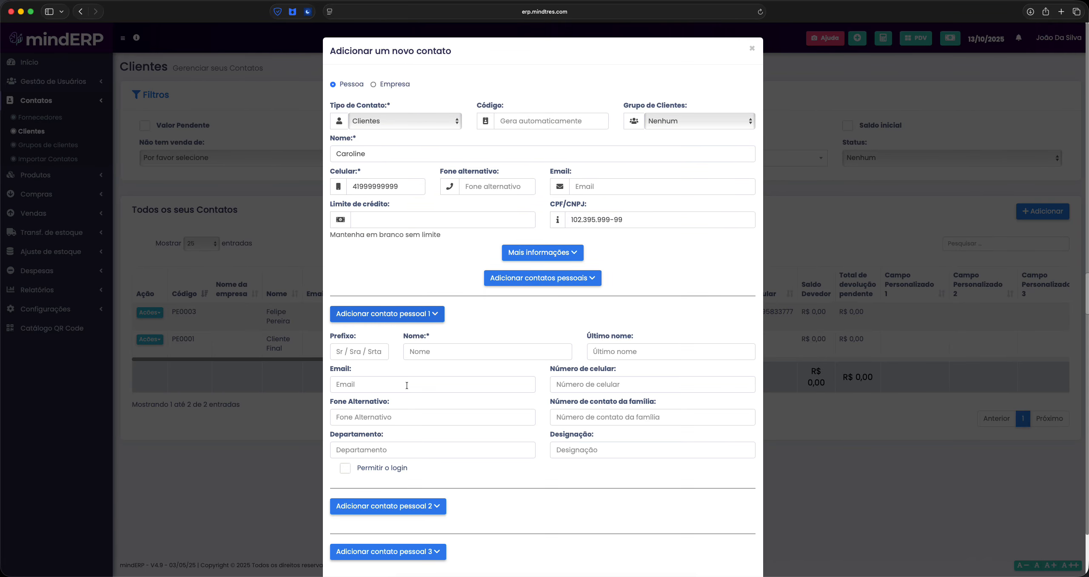
pyautogui.scroll(-2, 407, 350)
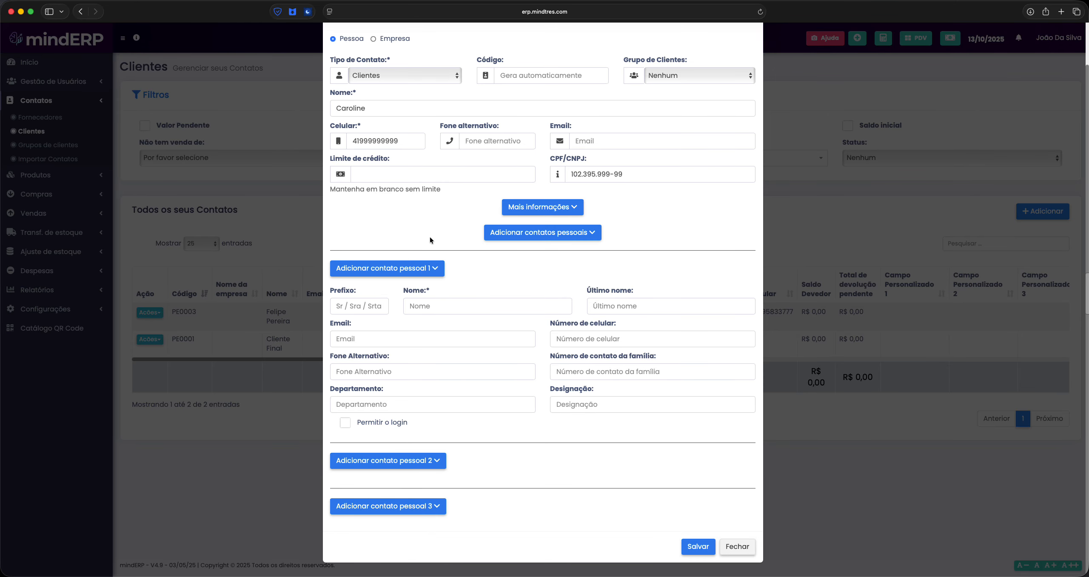
pyautogui.click(436, 269)
pyautogui.click(545, 280)
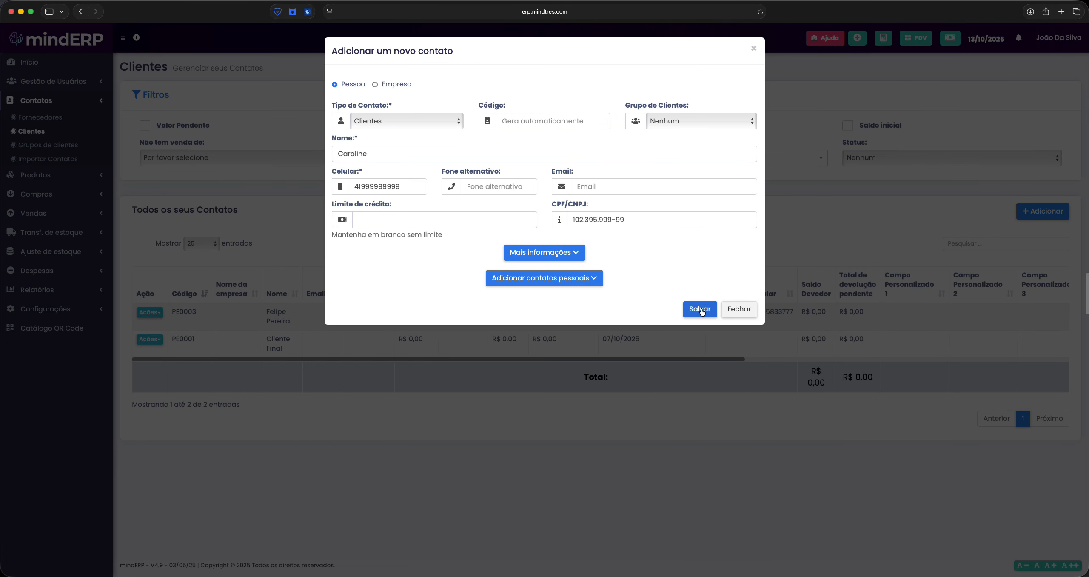
pyautogui.click(553, 280)
pyautogui.click(553, 280)
pyautogui.click(553, 254)
# Set Saldo inicial to 1000 and save the new client
pyautogui.moveTo(492, 300); pyautogui.dragTo(457, 303)
pyautogui.write('1000')
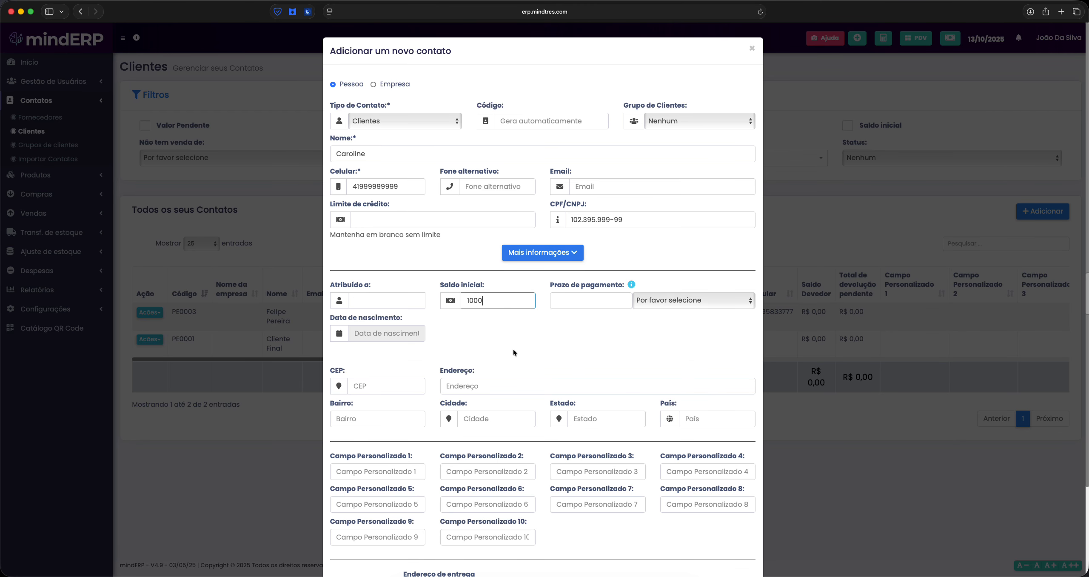
pyautogui.click(539, 332)
pyautogui.scroll(-3, 540, 332)
pyautogui.click(689, 549)
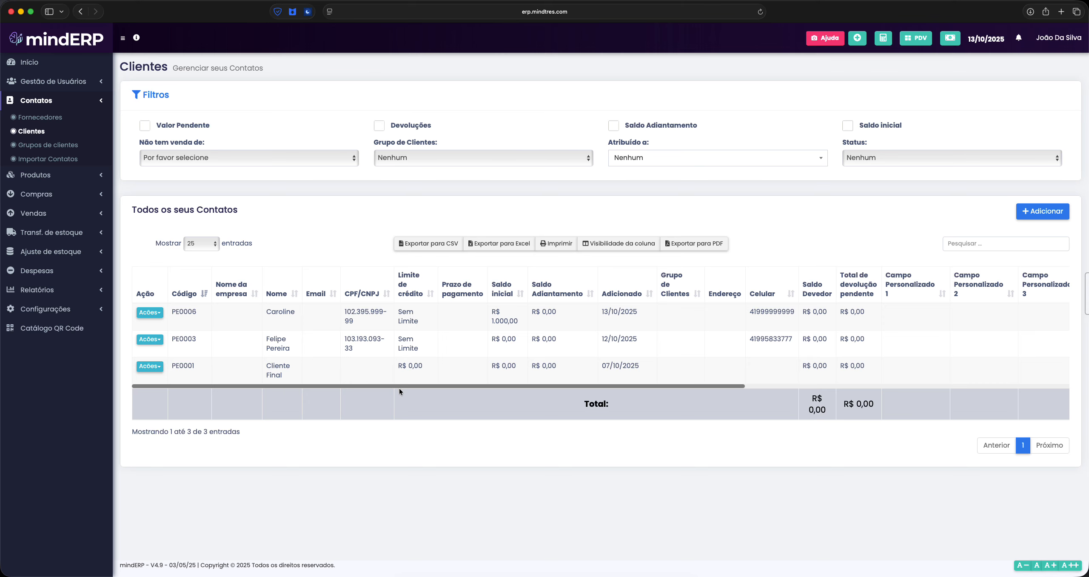
# Open the newly added client's Visualização page from its Ações menu in Clientes
pyautogui.moveTo(400, 385); pyautogui.dragTo(235, 320)
pyautogui.click(152, 313)
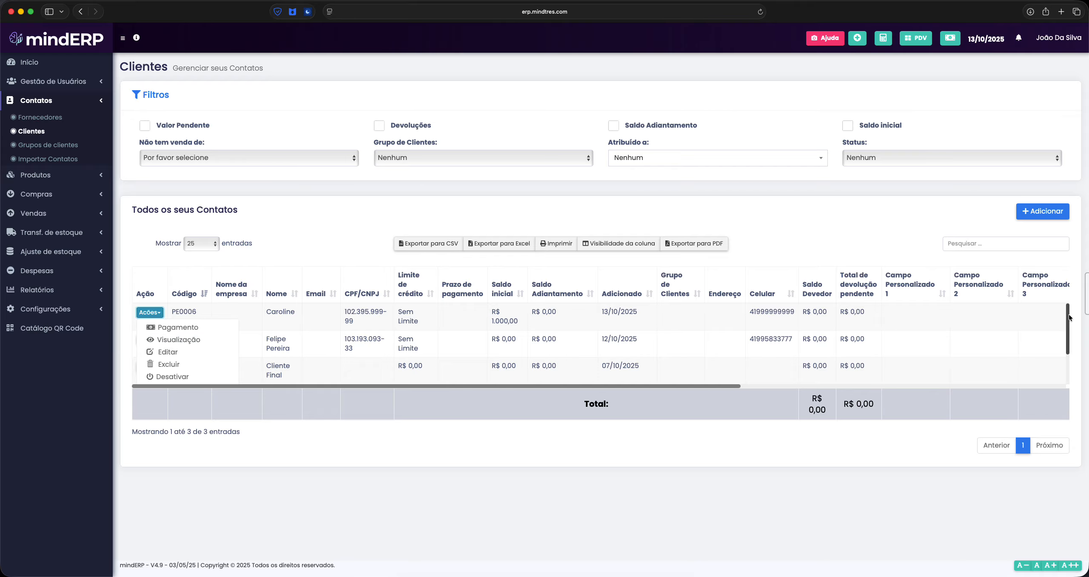
pyautogui.scroll(-2, 1069, 323)
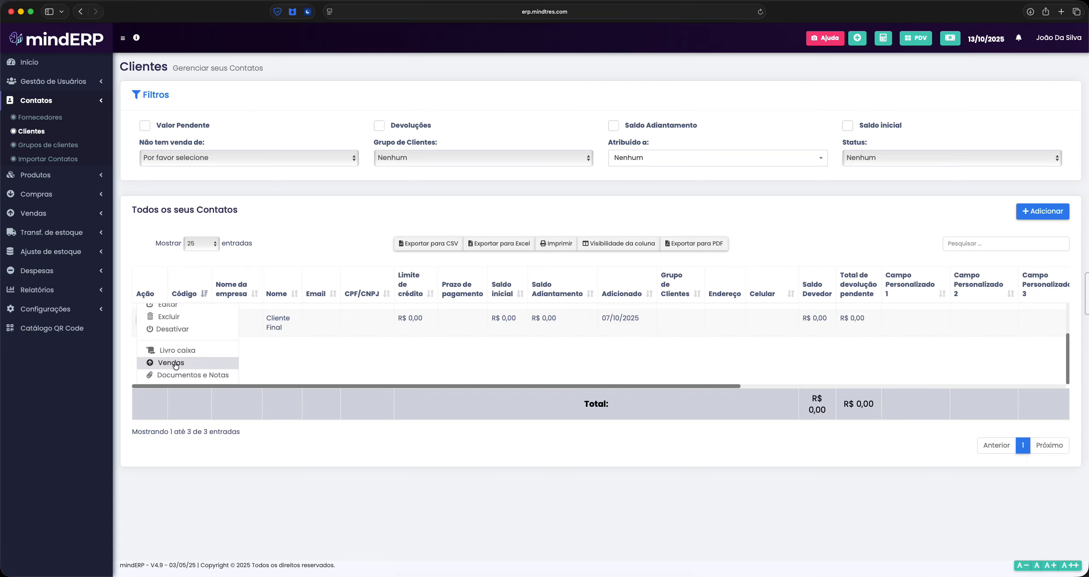
pyautogui.scroll(2, 189, 367)
pyautogui.click(176, 341)
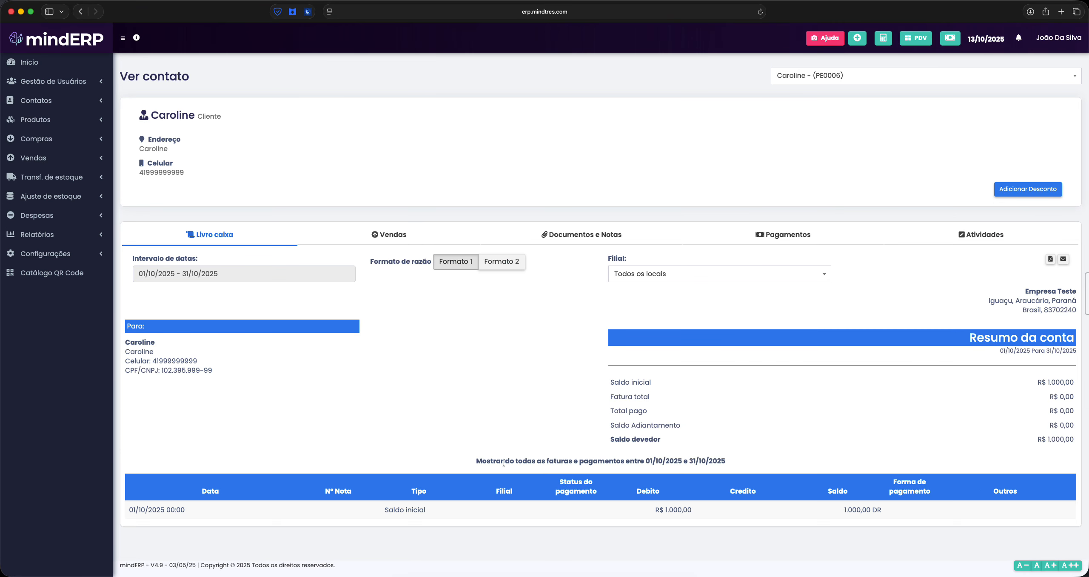
# Glance at the client's Vendas tab, then review the R$ 1.000,00 debit in Livro caixa
pyautogui.click(388, 236)
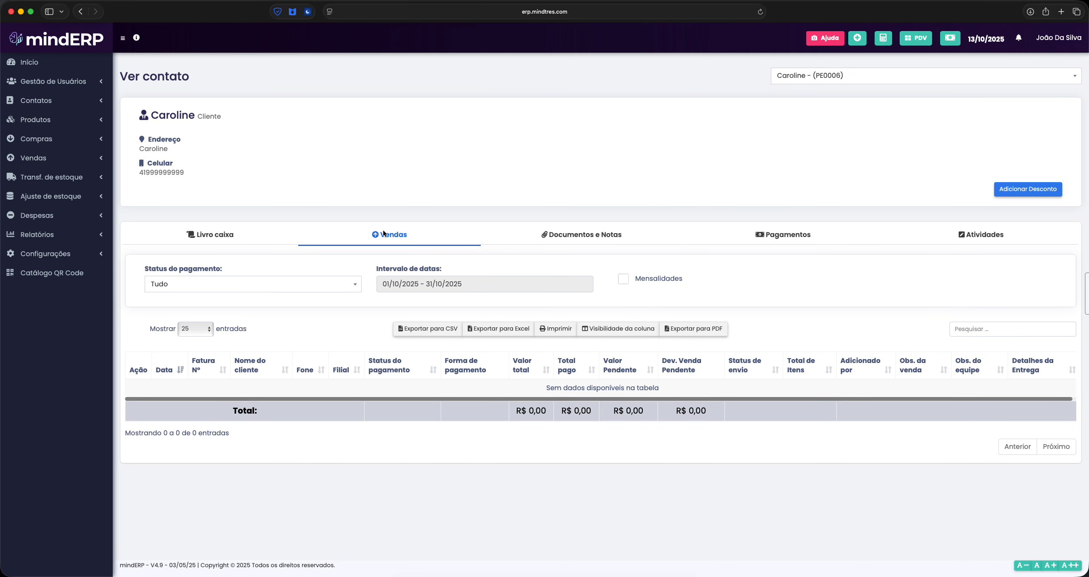
pyautogui.click(223, 237)
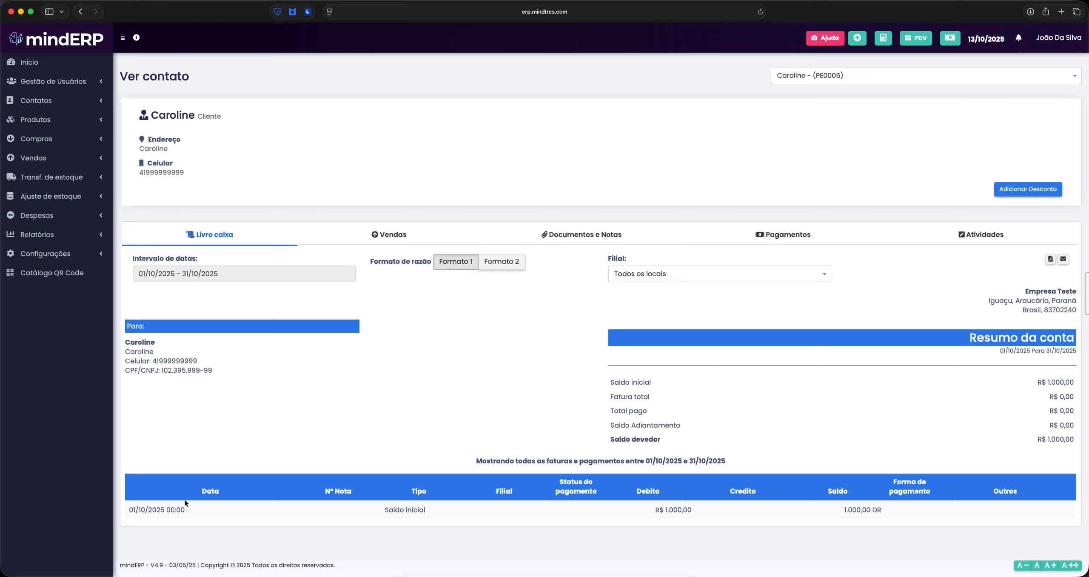
pyautogui.moveTo(655, 509); pyautogui.dragTo(704, 511)
pyautogui.click(711, 513)
pyautogui.click(704, 510)
# Switch the ledger to Formato 2 to show the Declaração statement with overdue aging
pyautogui.click(501, 261)
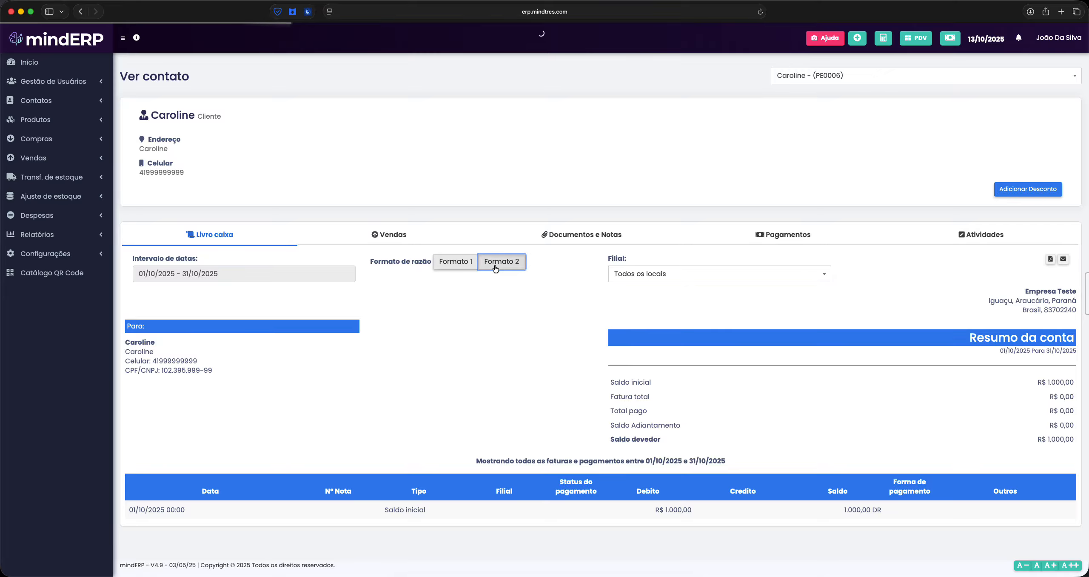
pyautogui.scroll(-3, 421, 428)
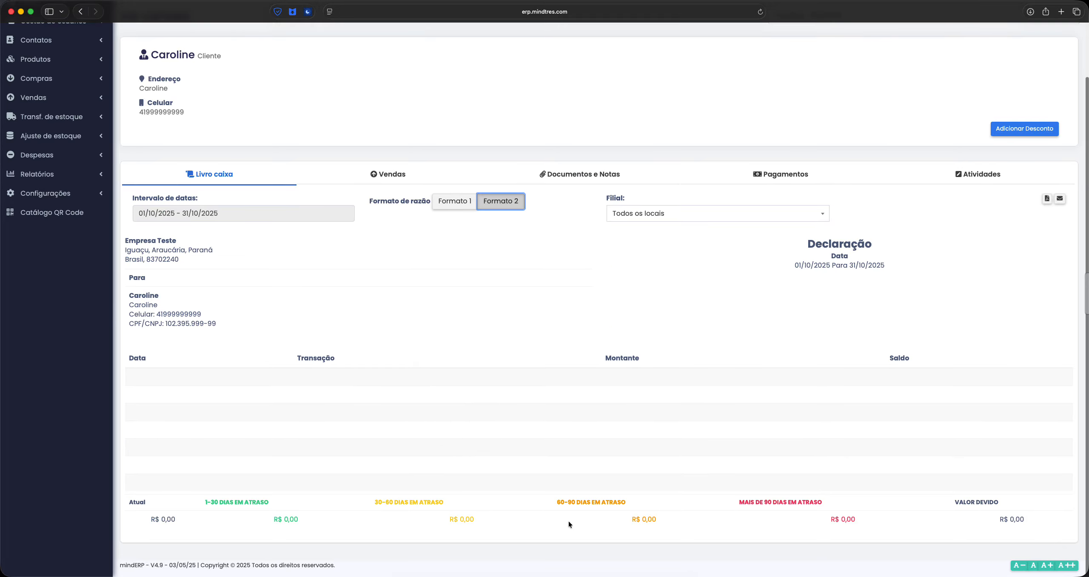
pyautogui.click(973, 503)
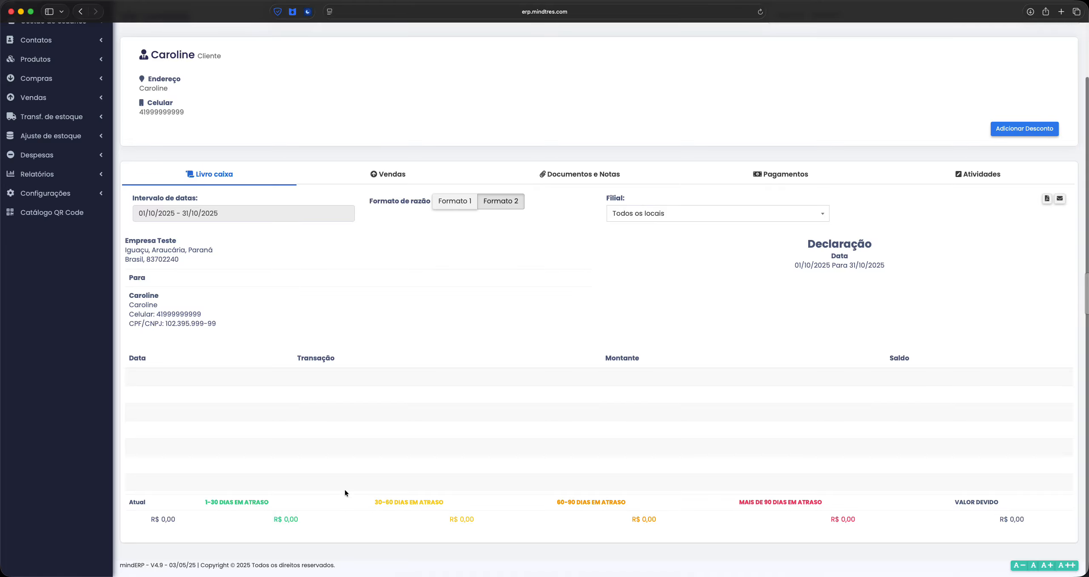
pyautogui.scroll(3, 340, 385)
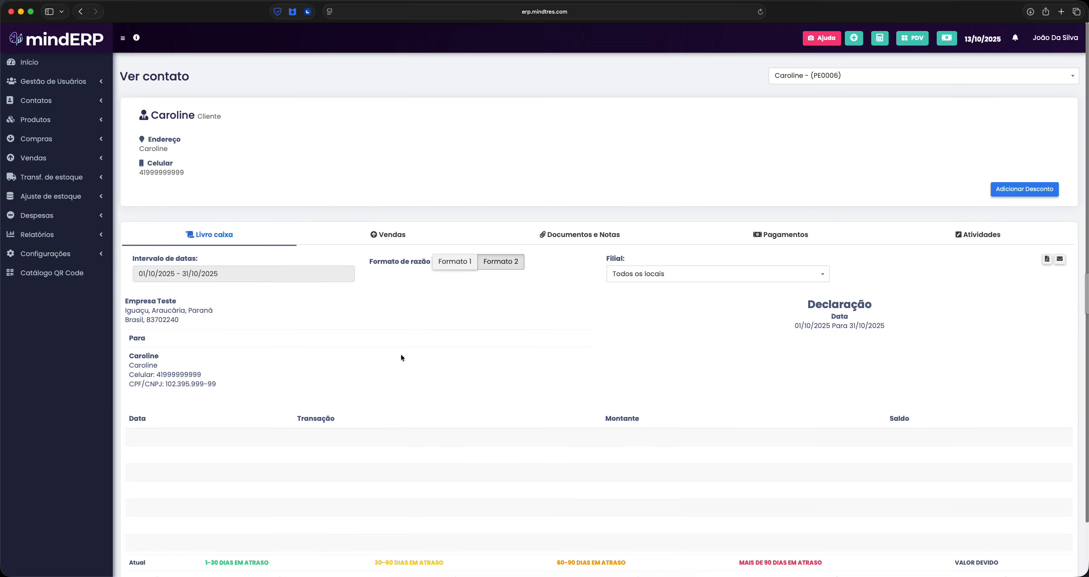
# In Grupos de clientes, add a new group named 'Grupo de clientes 01'
pyautogui.click(70, 105)
pyautogui.click(72, 148)
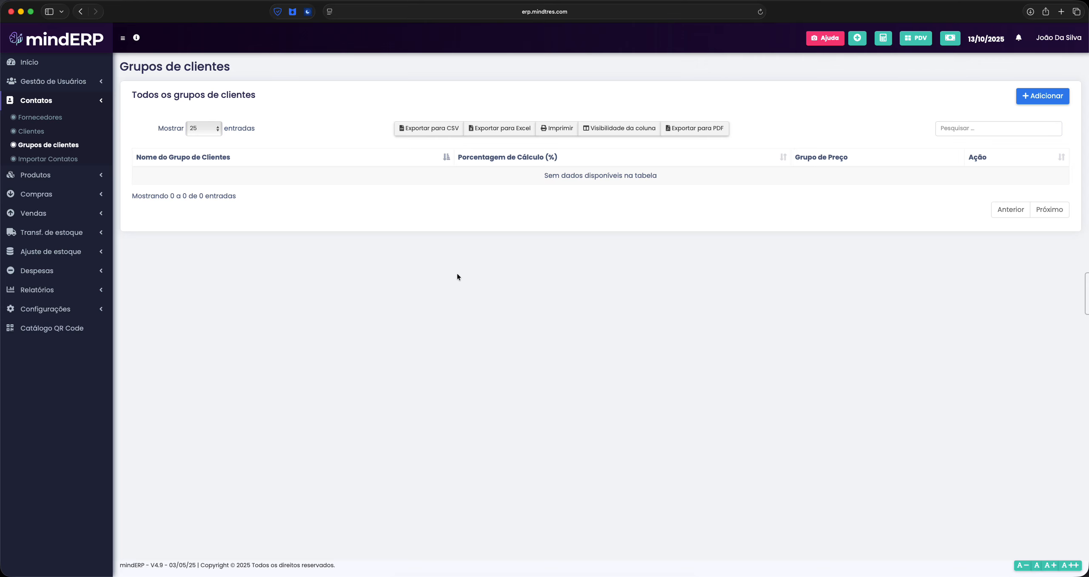
pyautogui.click(1051, 97)
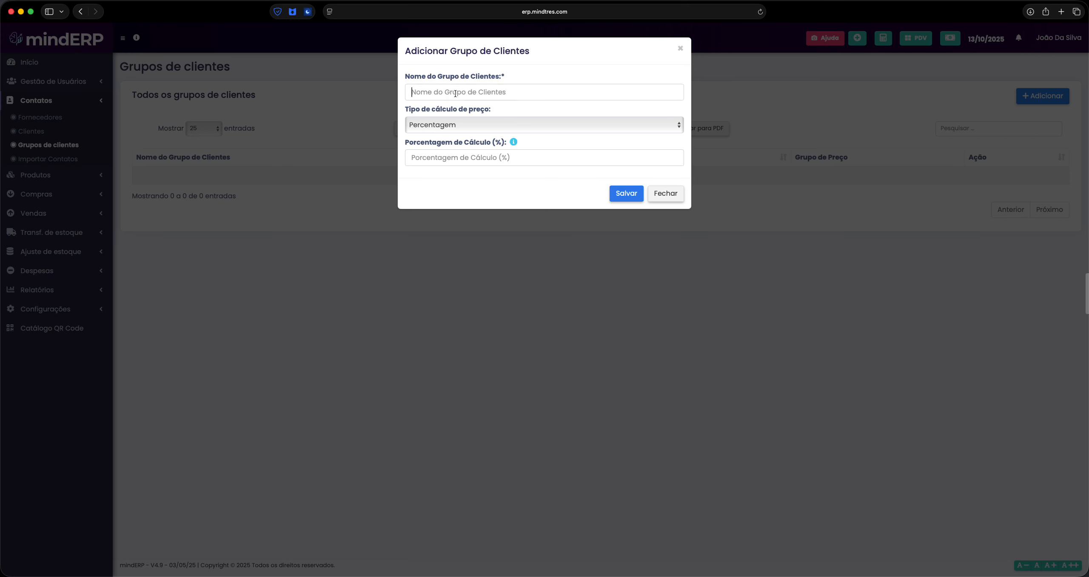
pyautogui.write('Grup')
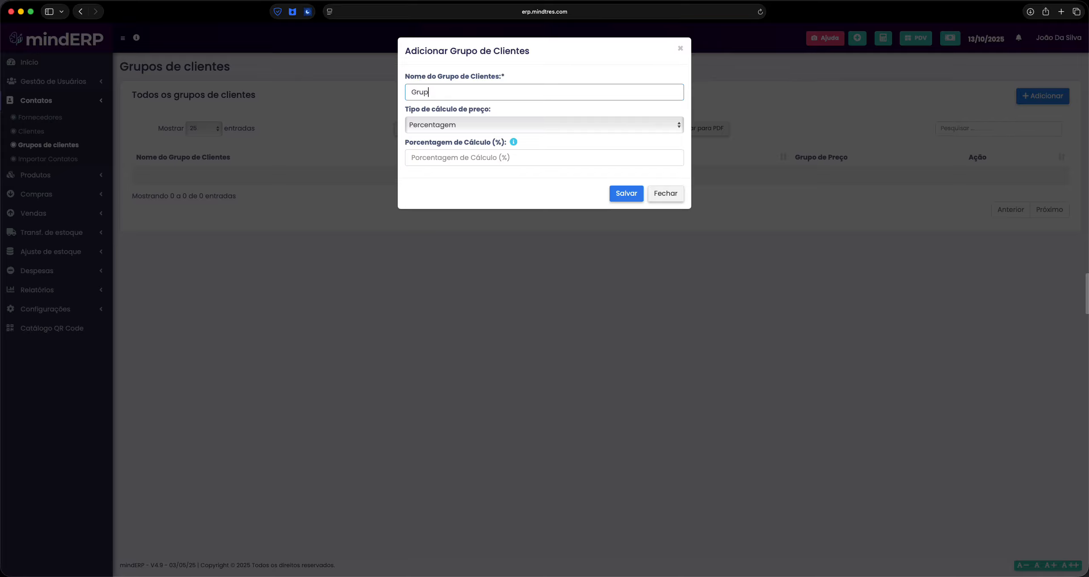
pyautogui.write('o de clientes 101')
# Set its price calculation to Percentagem with -5 and save the group
pyautogui.click(473, 123)
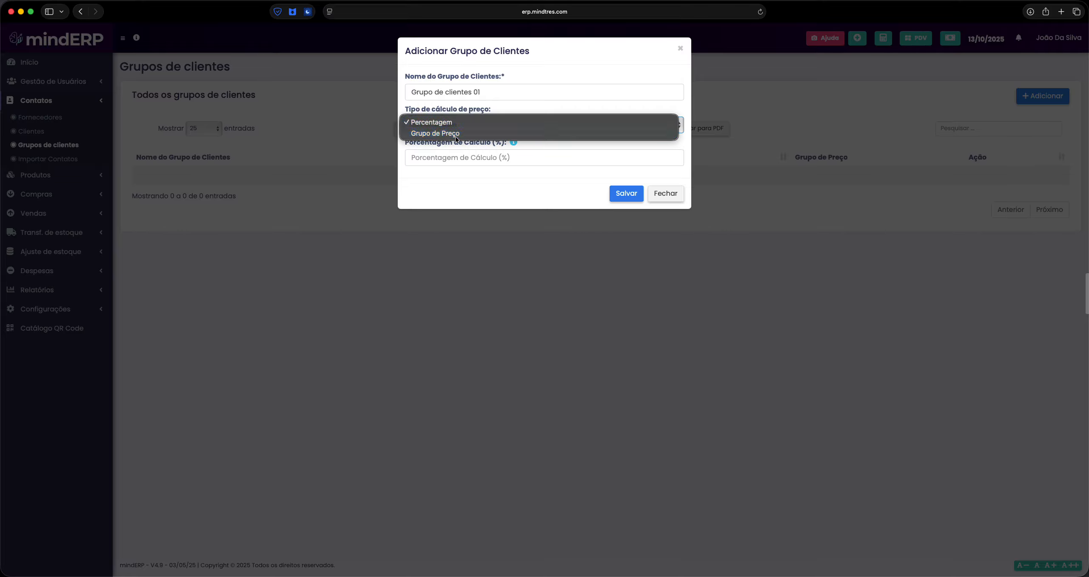
pyautogui.click(455, 133)
pyautogui.click(469, 126)
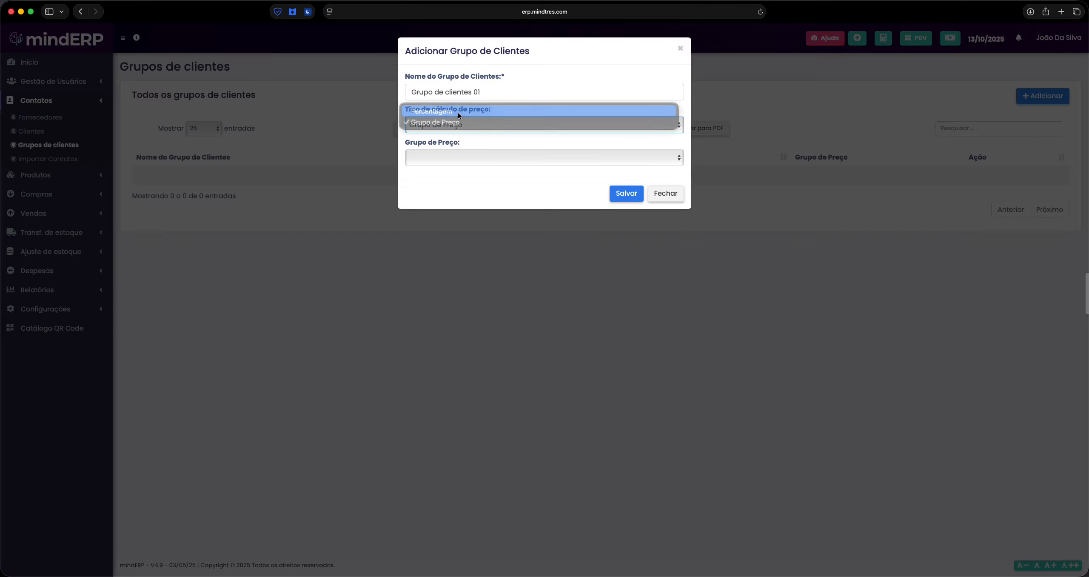
pyautogui.click(466, 114)
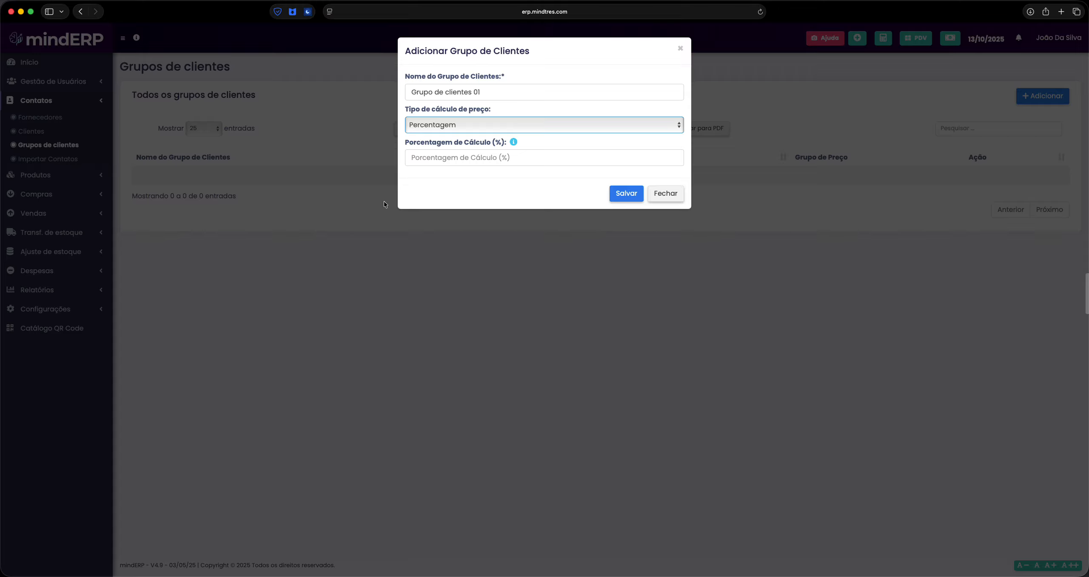
pyautogui.click(469, 152)
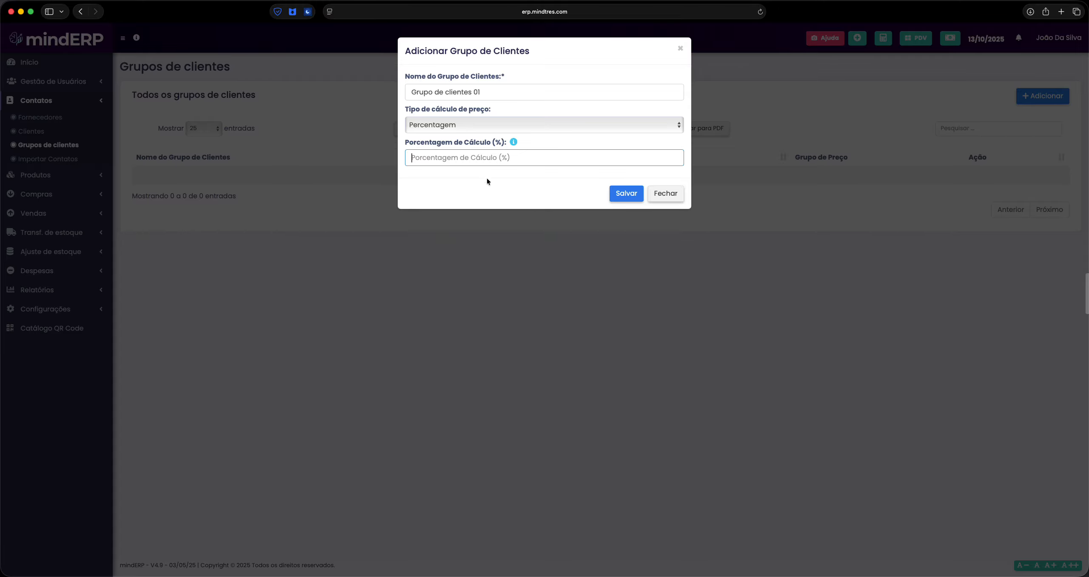
pyautogui.moveTo(513, 140)
pyautogui.write('-5')
pyautogui.click(625, 193)
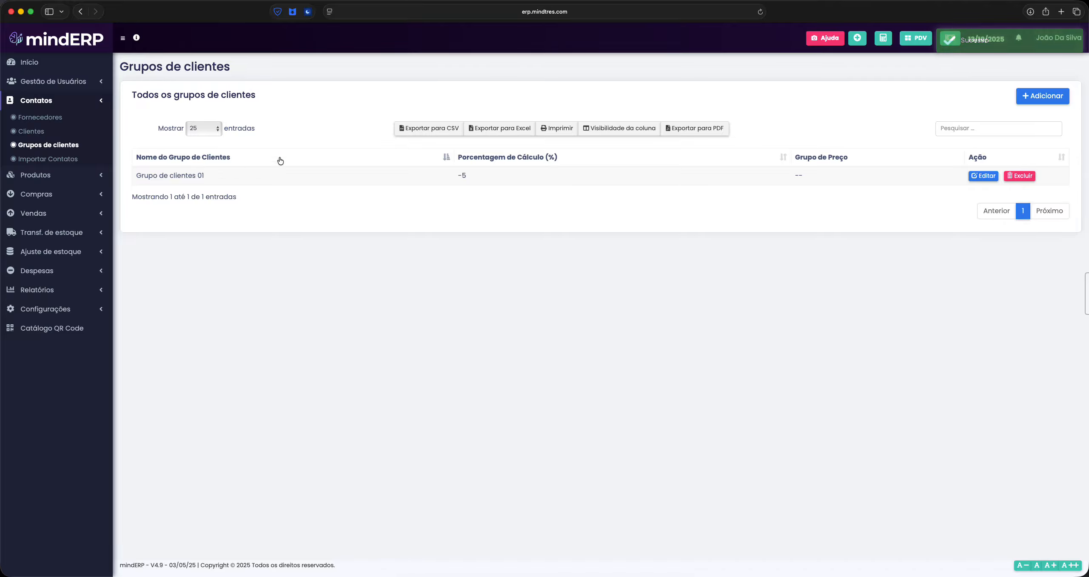
# From the Clientes list, open Caroline's contact for editing via Ações > Editar
pyautogui.click(29, 131)
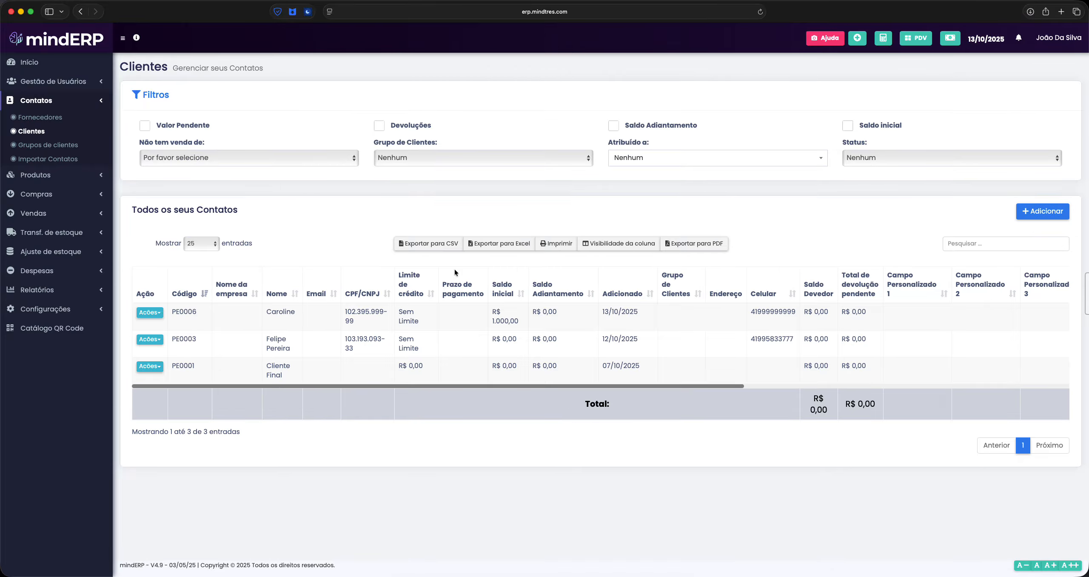
pyautogui.click(149, 312)
pyautogui.click(204, 357)
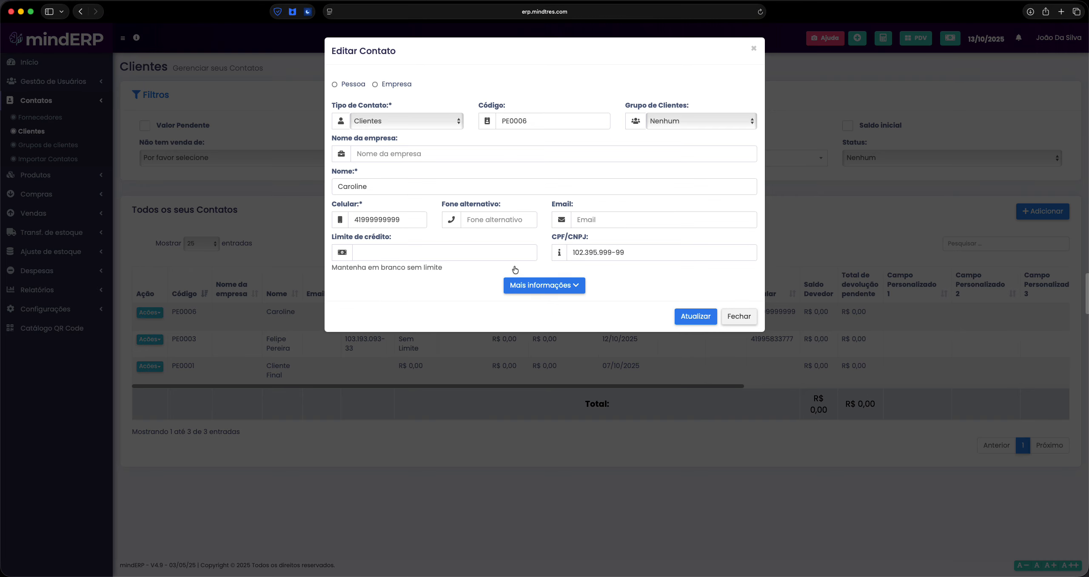
# Try Grupo de clientes 01 as Caroline's customer group, reset it to Nenhum, and close without saving
pyautogui.click(678, 117)
pyautogui.click(689, 129)
pyautogui.click(681, 119)
pyautogui.click(688, 119)
pyautogui.click(677, 121)
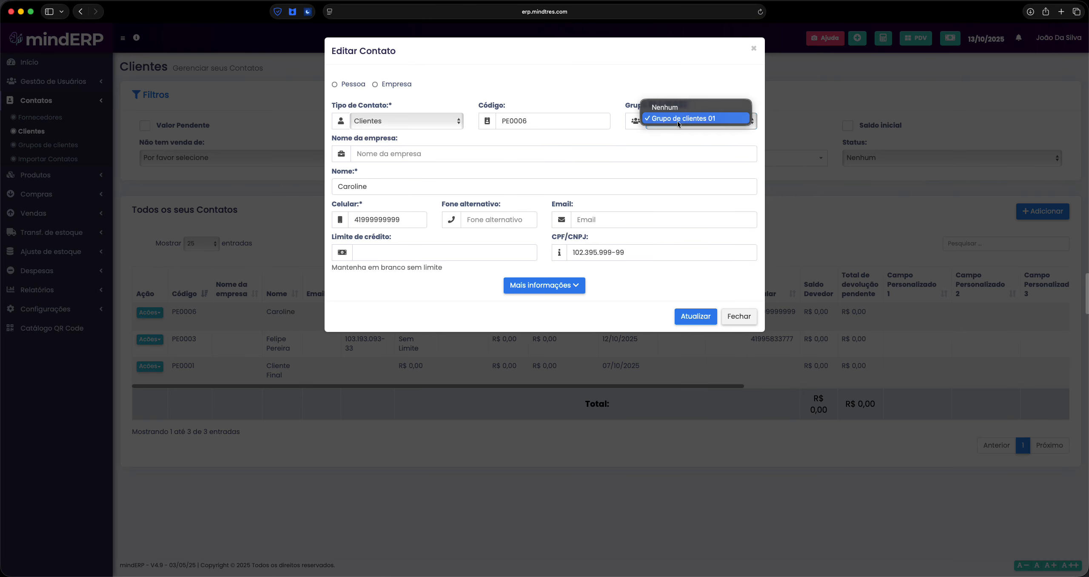
pyautogui.click(668, 109)
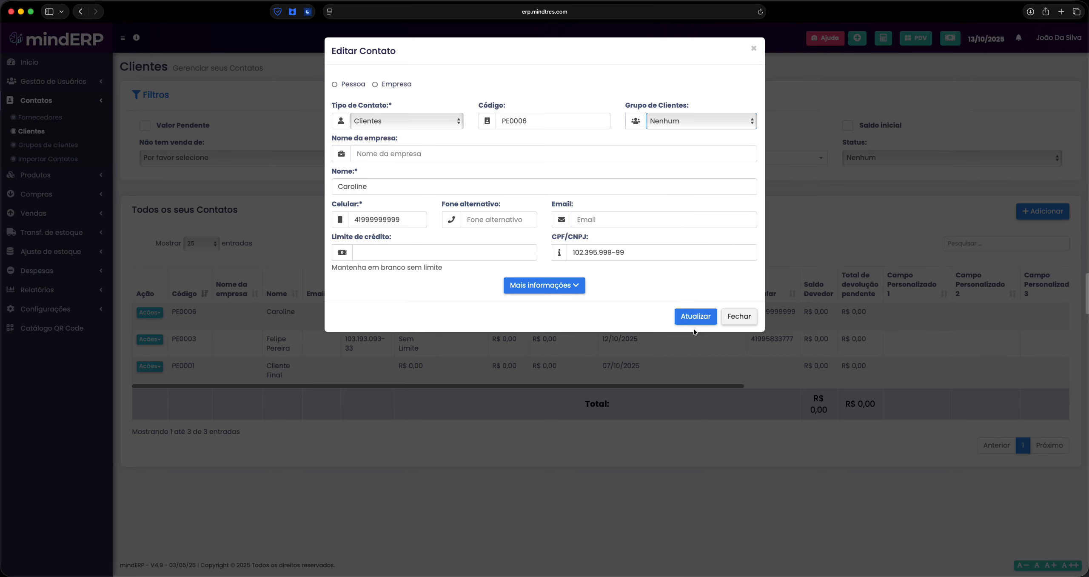
pyautogui.click(732, 316)
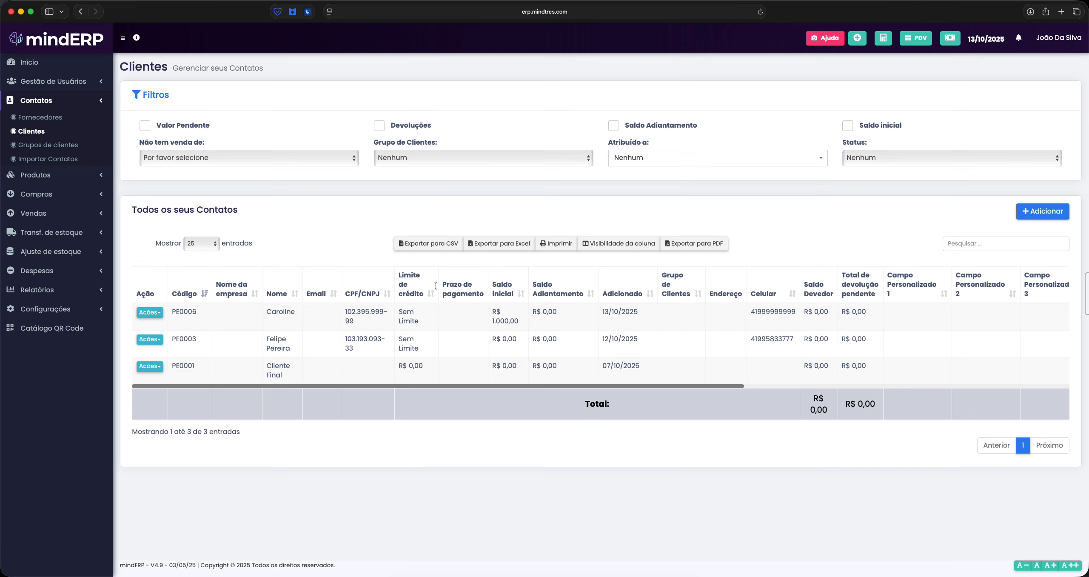
pyautogui.click(55, 102)
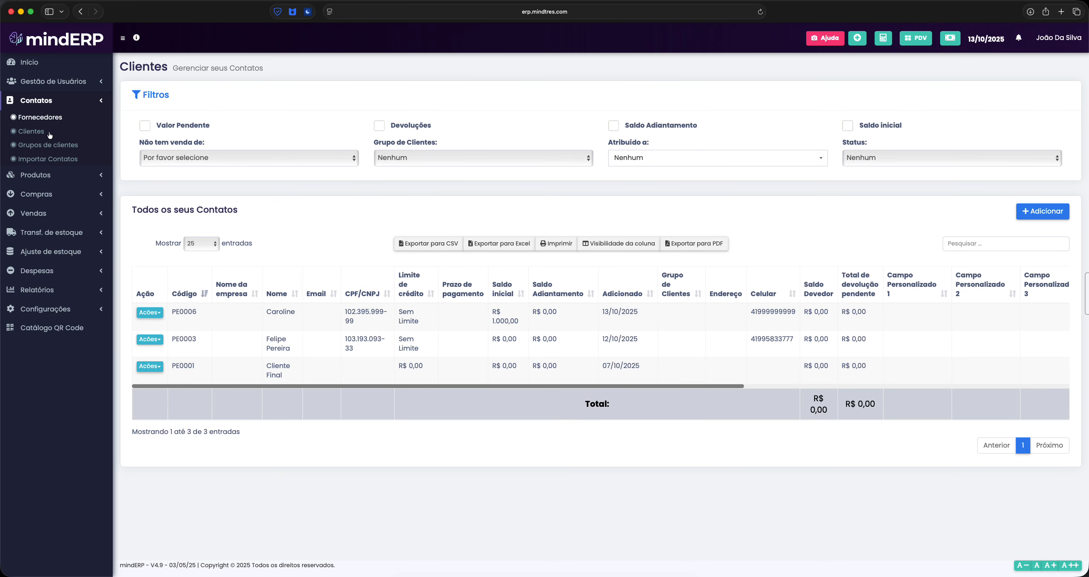